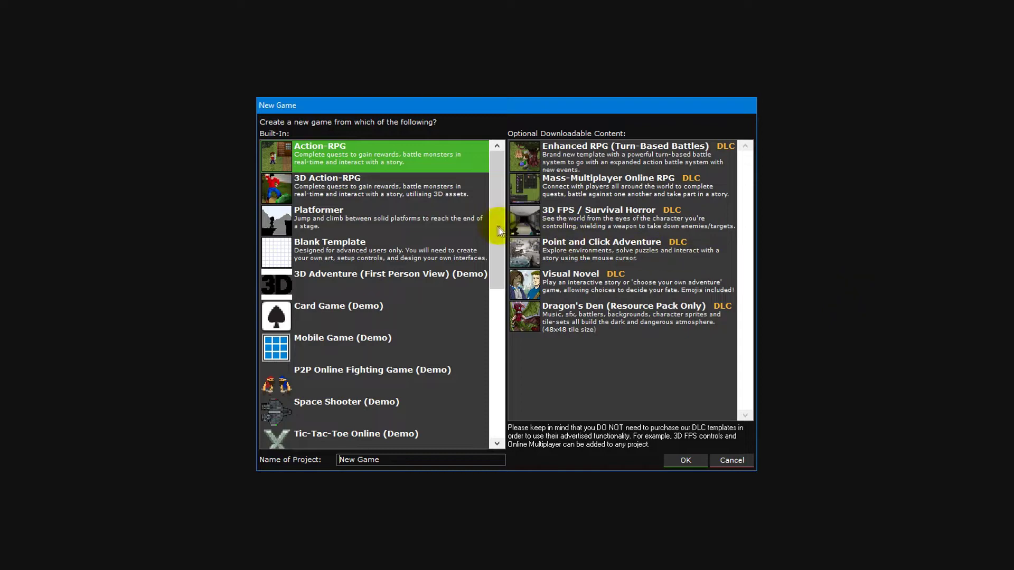
{"action": "left_click_drag", "start_coordinate": [496, 226], "coordinate": [497, 394]}
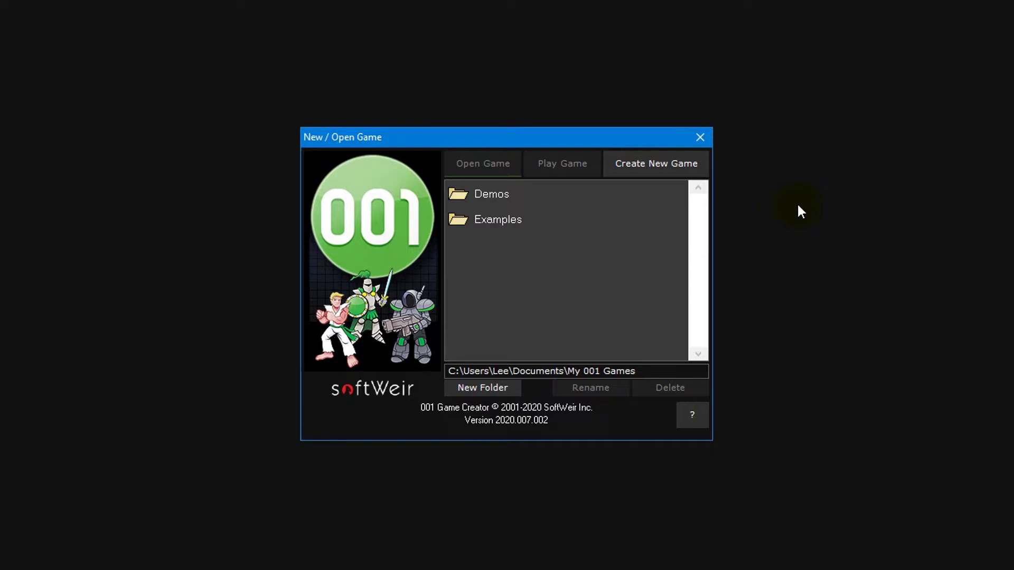
Step: Set the games location to Documents > My 001 Games and start a new folder there
{"action": "right_click", "coordinate": [668, 370]}
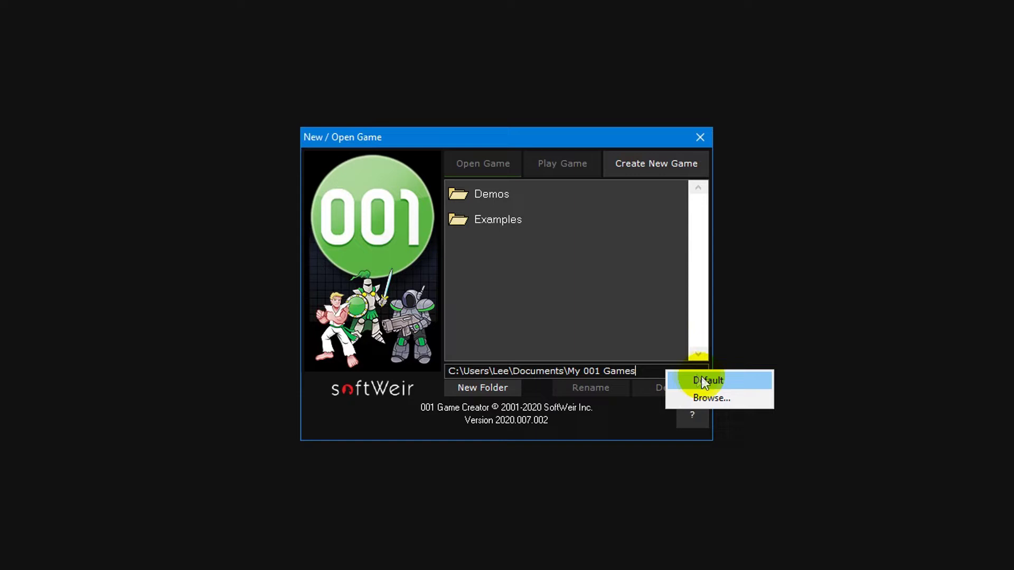
{"action": "left_click", "coordinate": [736, 397]}
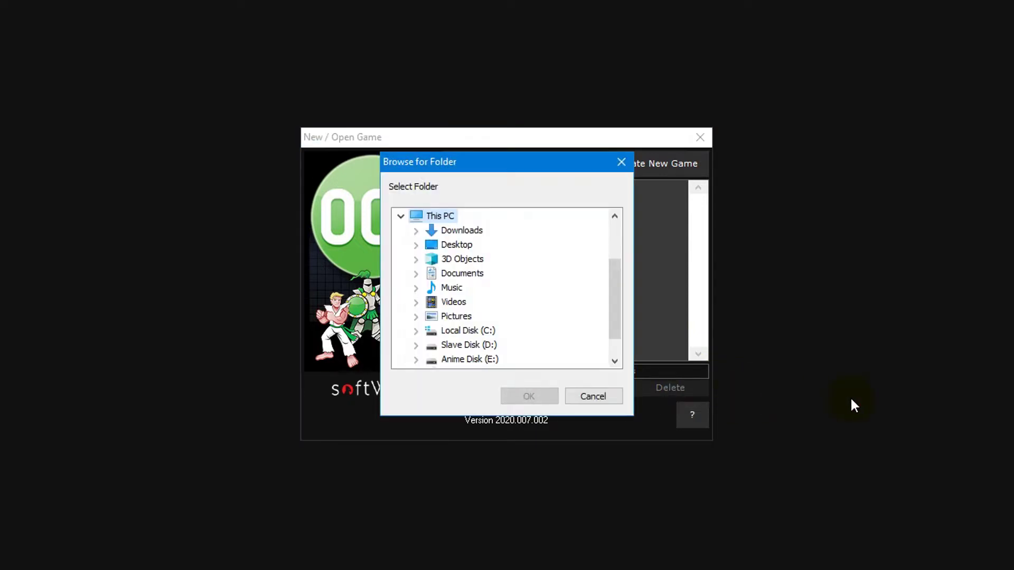
{"action": "left_click", "coordinate": [416, 273]}
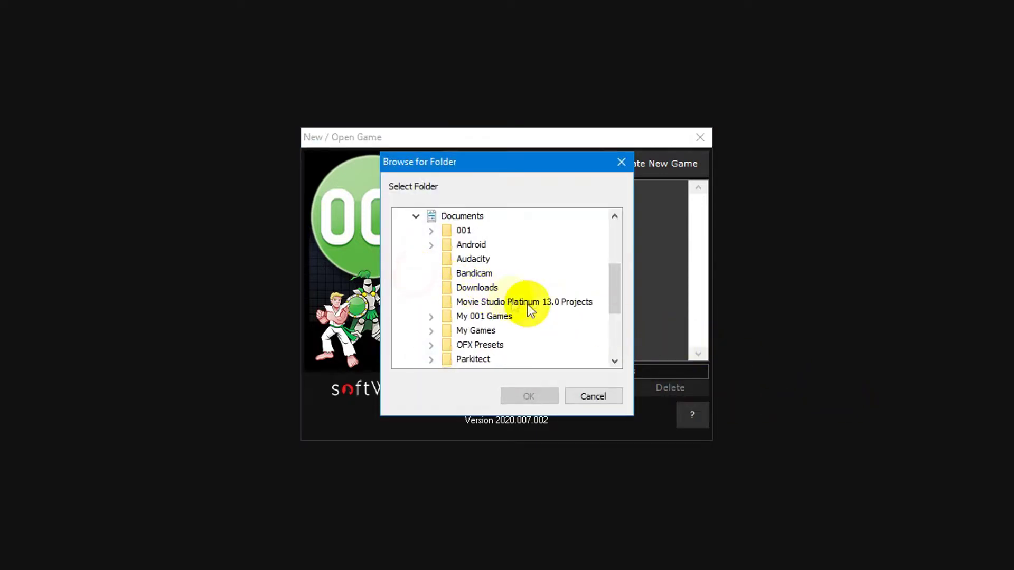
{"action": "left_click", "coordinate": [490, 317]}
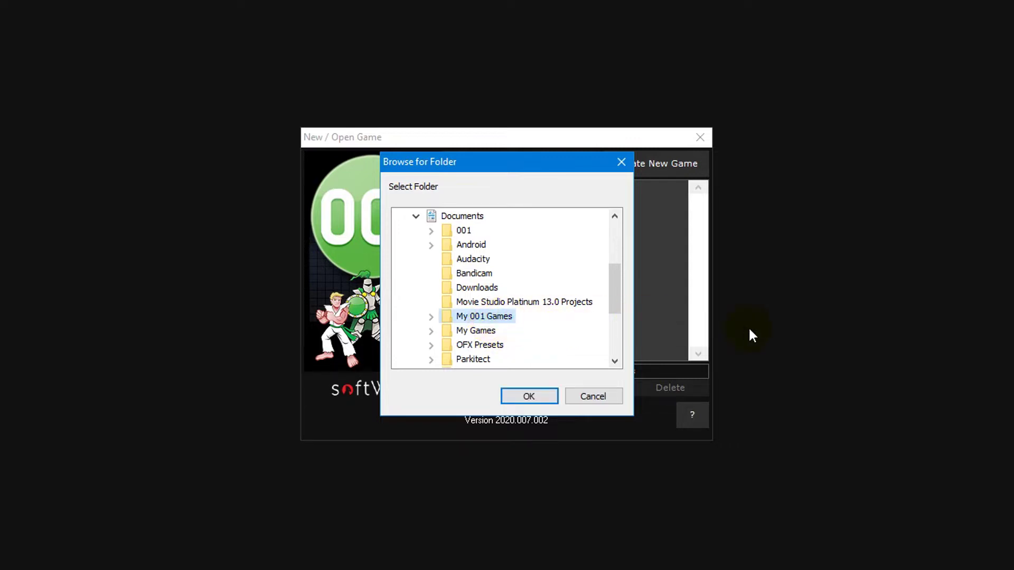
{"action": "left_click", "coordinate": [509, 394]}
{"action": "left_click", "coordinate": [509, 391]}
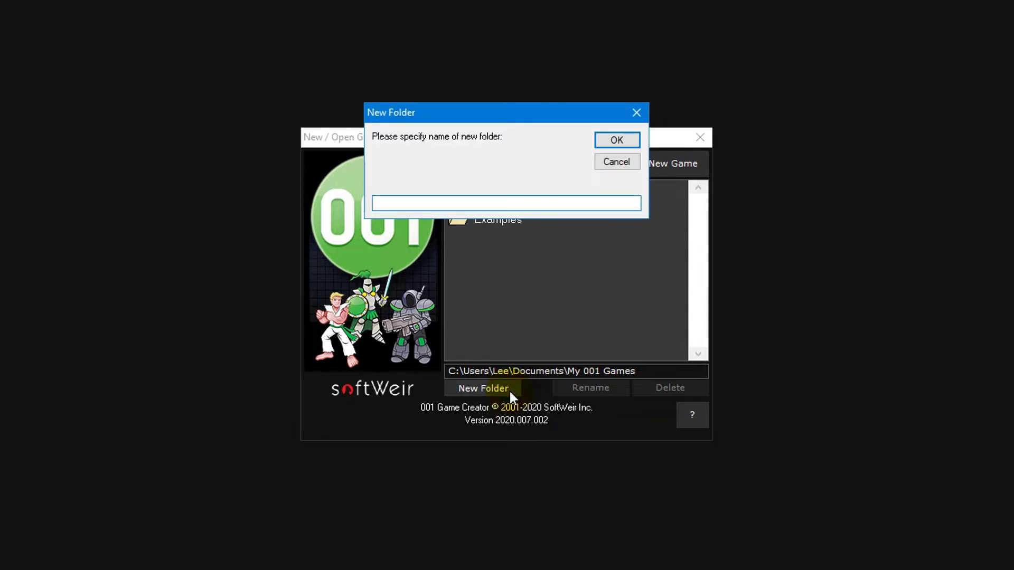
{"action": "type", "text": "My Project"}
Step: Create the My Project folder in My 001 Games and open it
{"action": "left_click", "coordinate": [617, 140]}
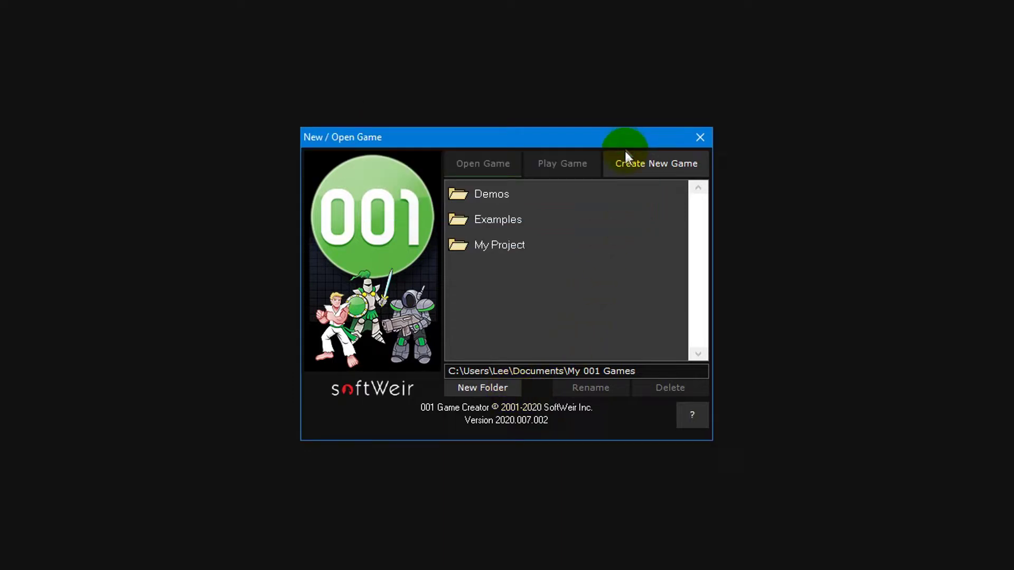
{"action": "left_click", "coordinate": [607, 252]}
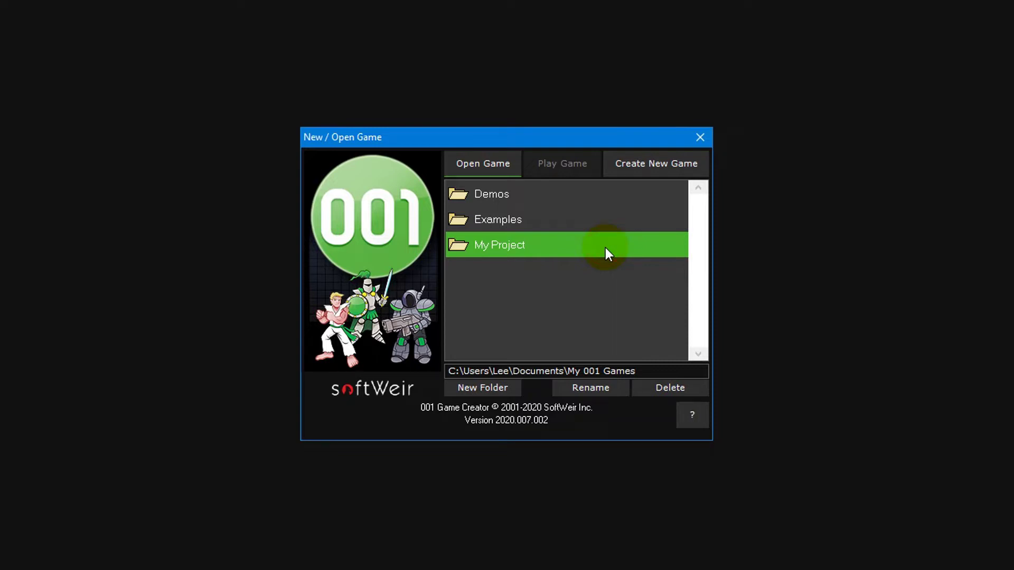
{"action": "double_click", "coordinate": [605, 253]}
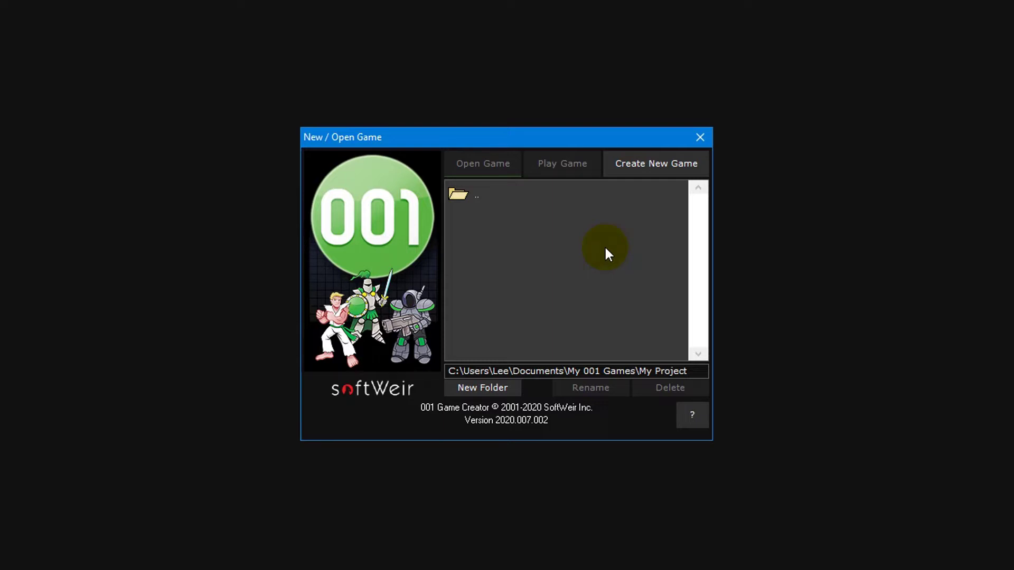
{"action": "double_click", "coordinate": [592, 197]}
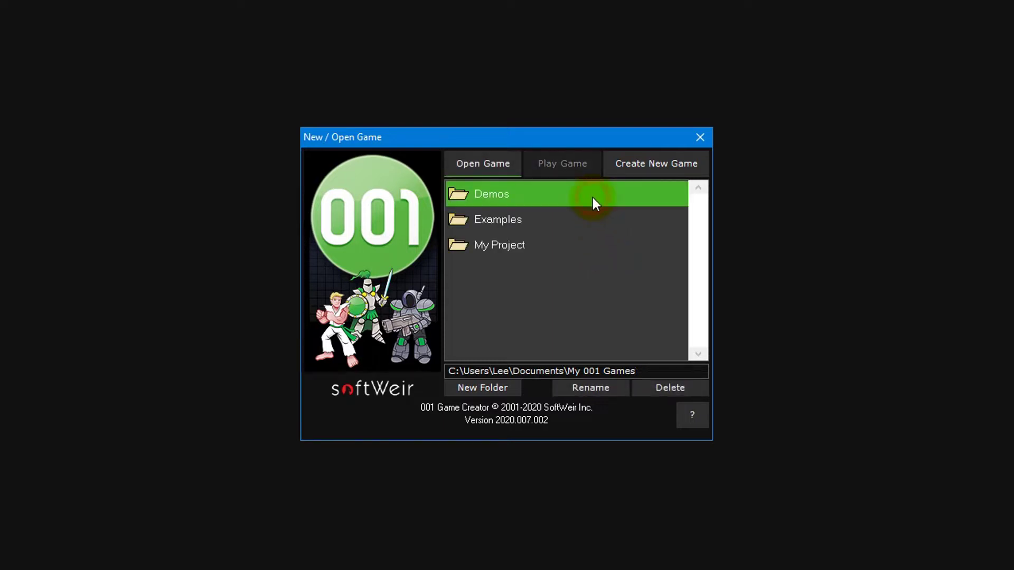
{"action": "double_click", "coordinate": [588, 243]}
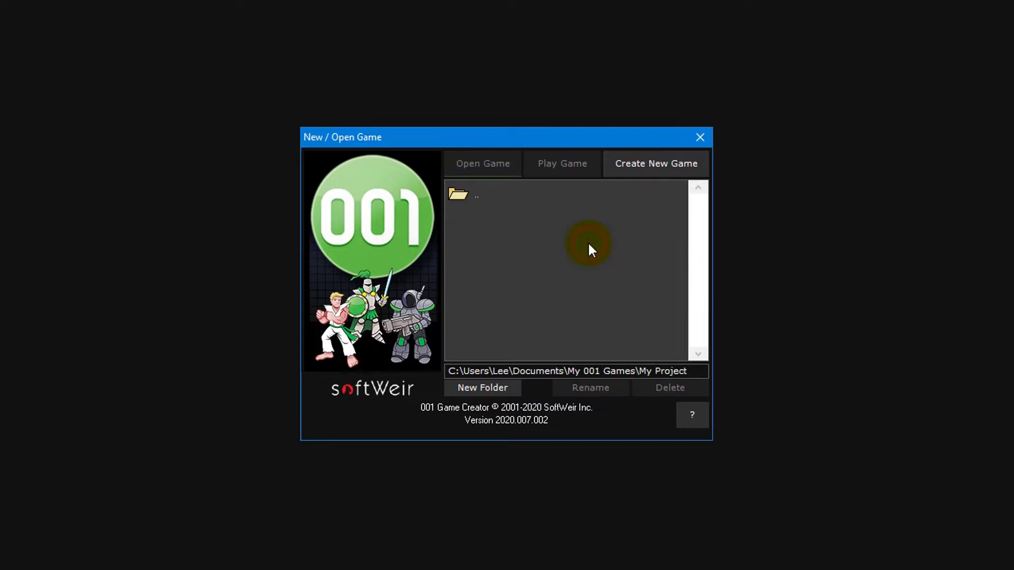
Step: Create a new Action-RPG game project named 'My Game'
{"action": "left_click", "coordinate": [660, 174]}
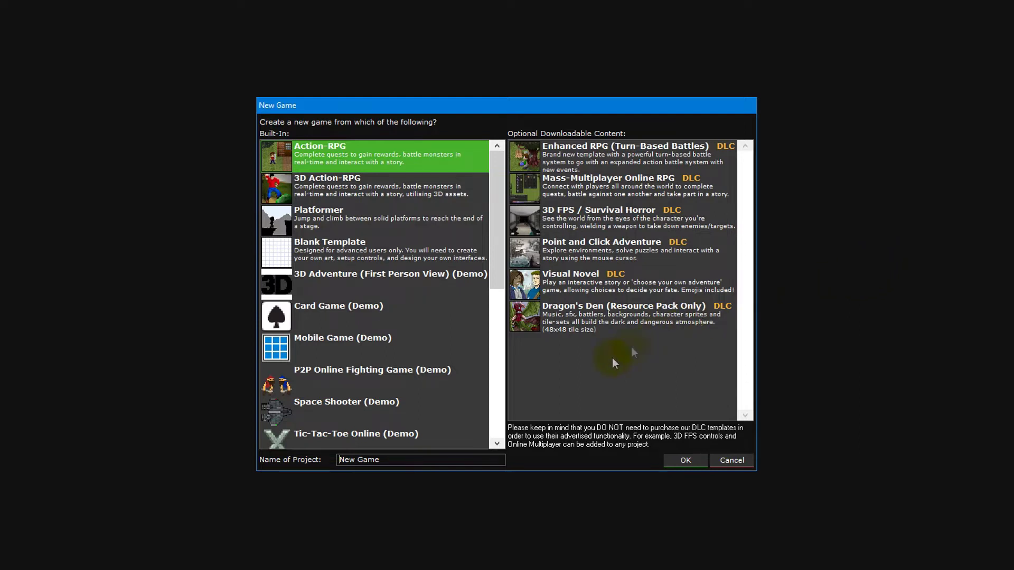
{"action": "left_click_drag", "start_coordinate": [448, 459], "coordinate": [346, 475]}
{"action": "type", "text": "My Game"}
{"action": "left_click", "coordinate": [697, 463]}
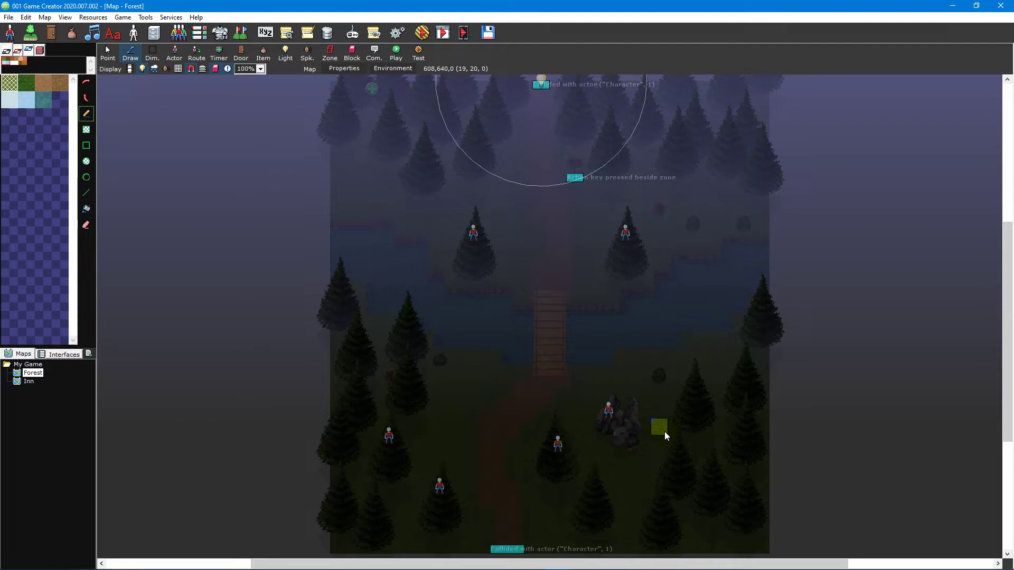
Step: Test-play the template game with the default testing options, then close it
{"action": "left_click", "coordinate": [424, 34]}
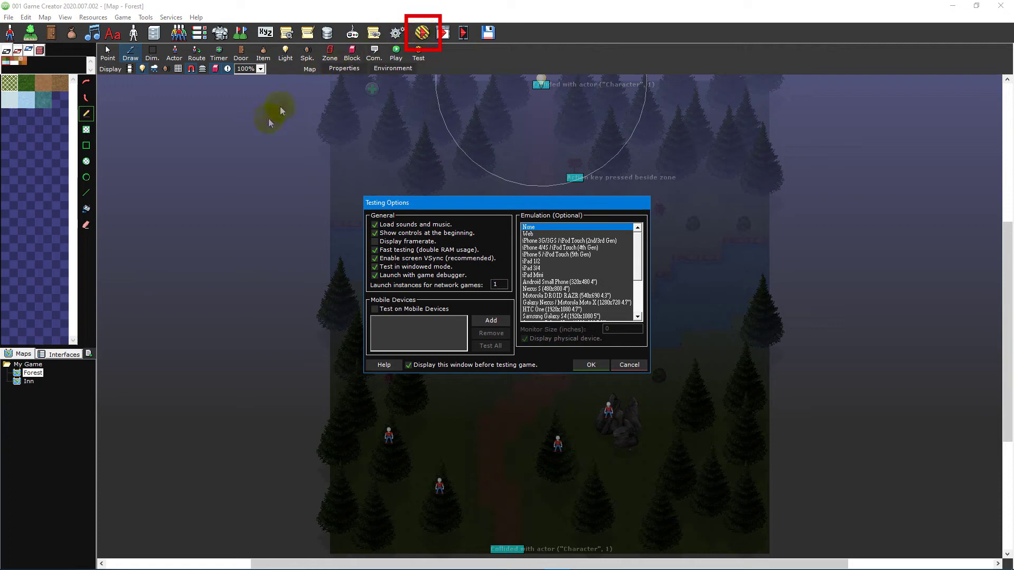
{"action": "left_click", "coordinate": [598, 366]}
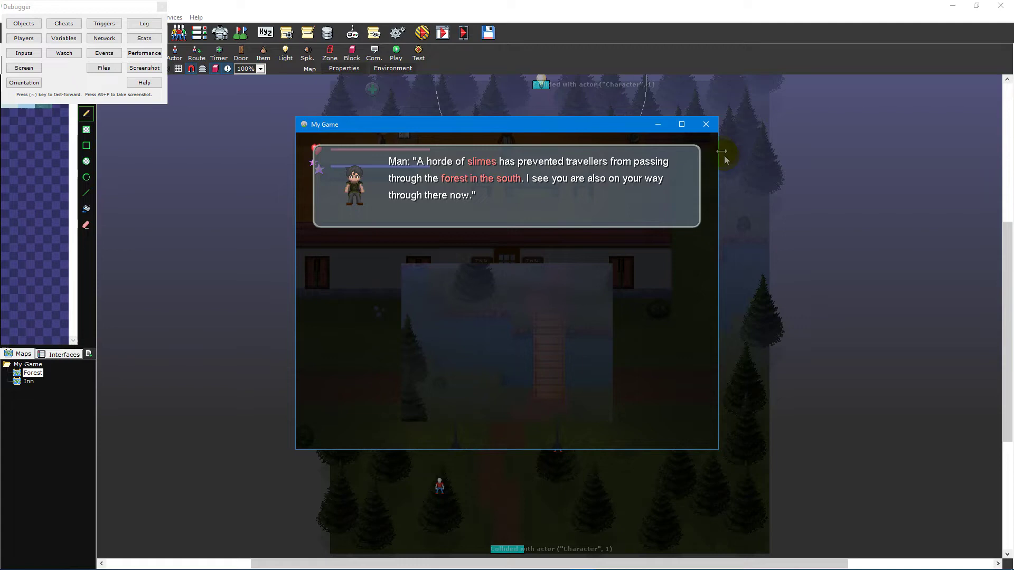
{"action": "left_click", "coordinate": [708, 127]}
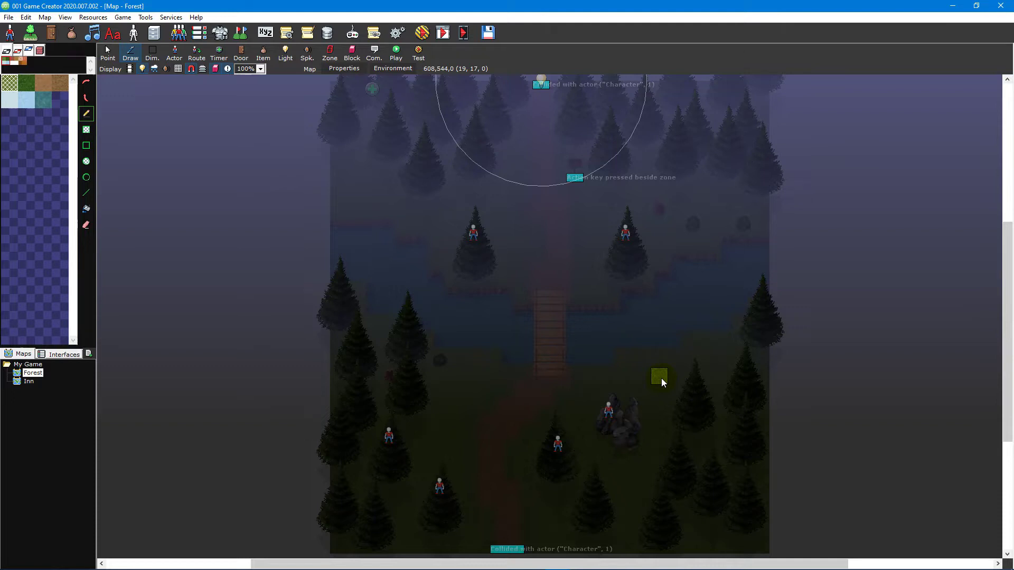
Step: Delete both template maps, Forest and Inn, confirming each deletion
{"action": "right_click", "coordinate": [35, 376]}
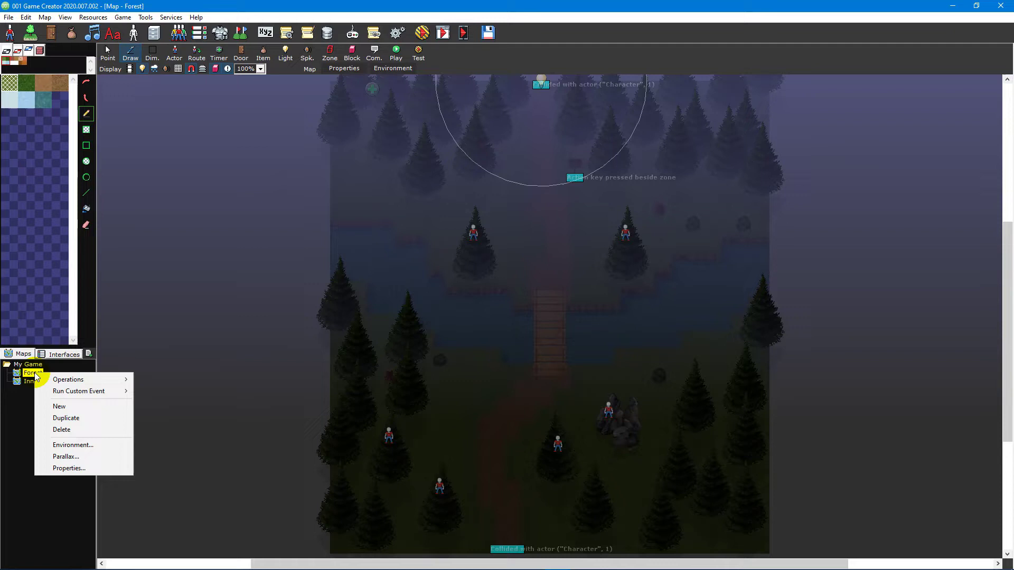
{"action": "left_click", "coordinate": [114, 429]}
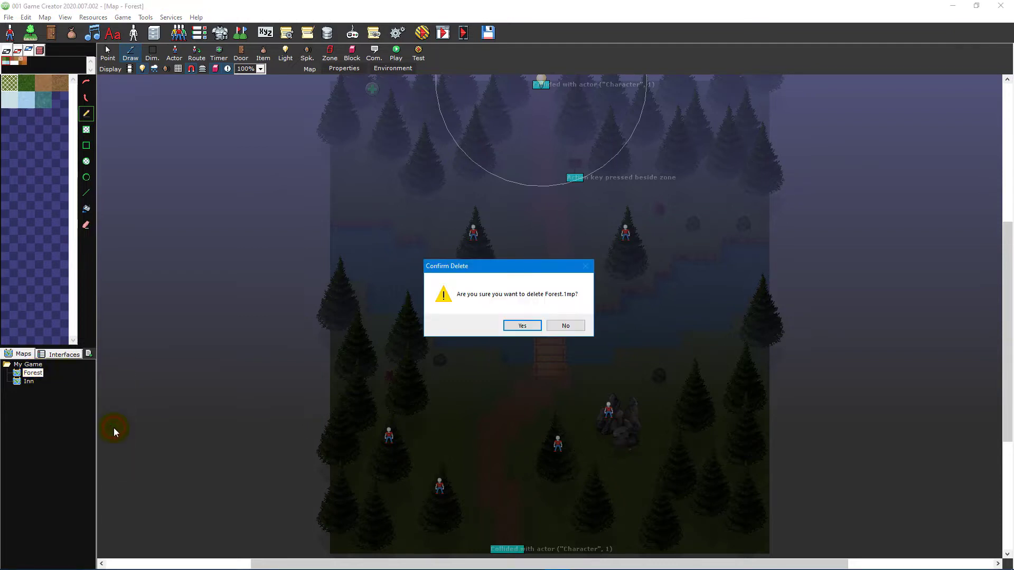
{"action": "left_click", "coordinate": [522, 325]}
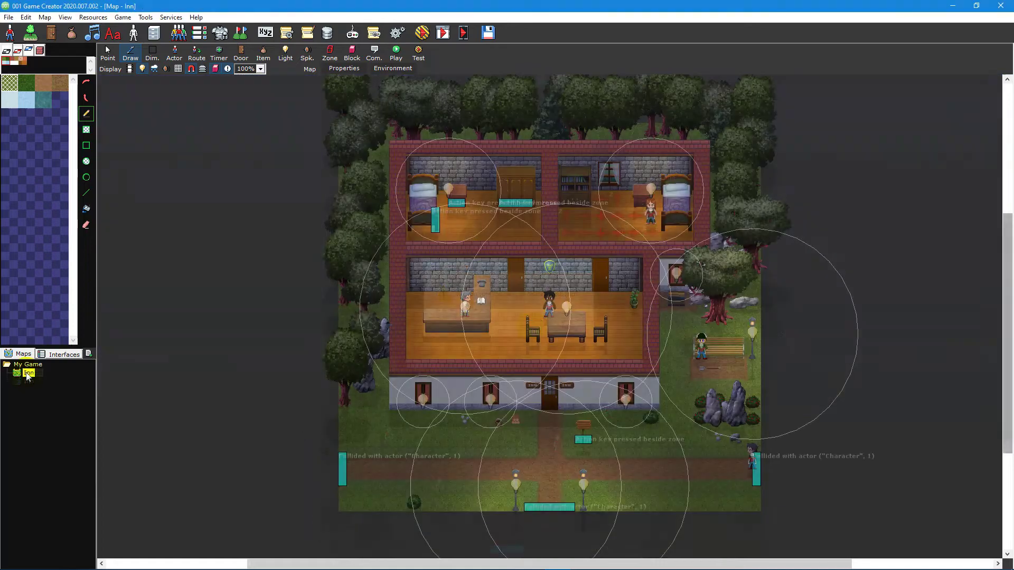
{"action": "right_click", "coordinate": [27, 375]}
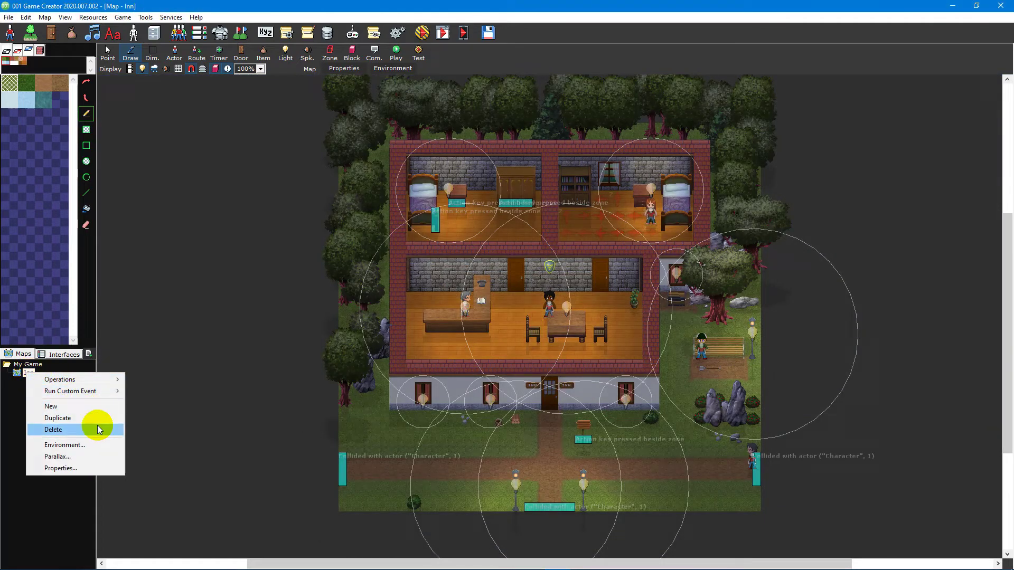
{"action": "left_click", "coordinate": [97, 429]}
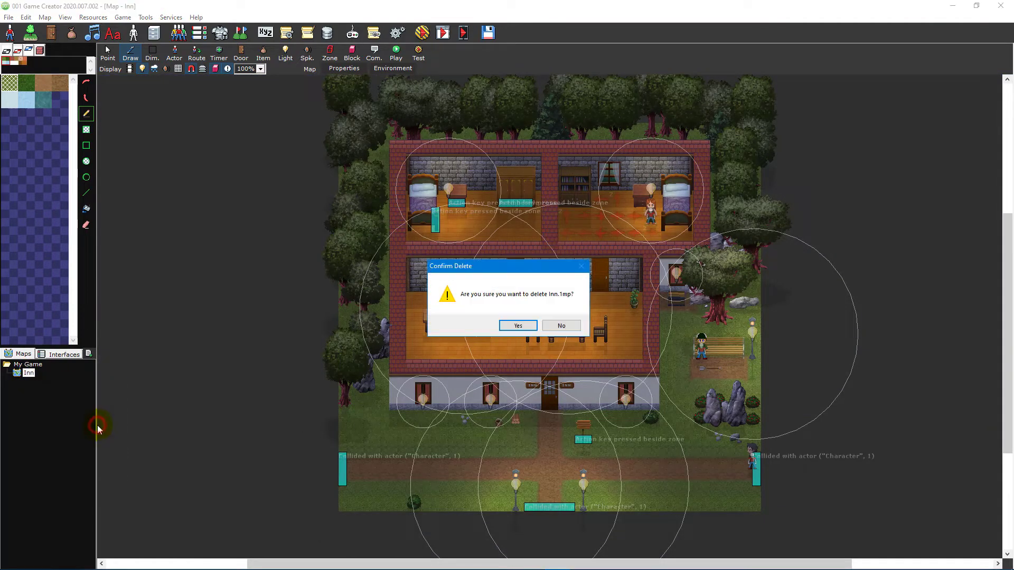
{"action": "left_click", "coordinate": [527, 327]}
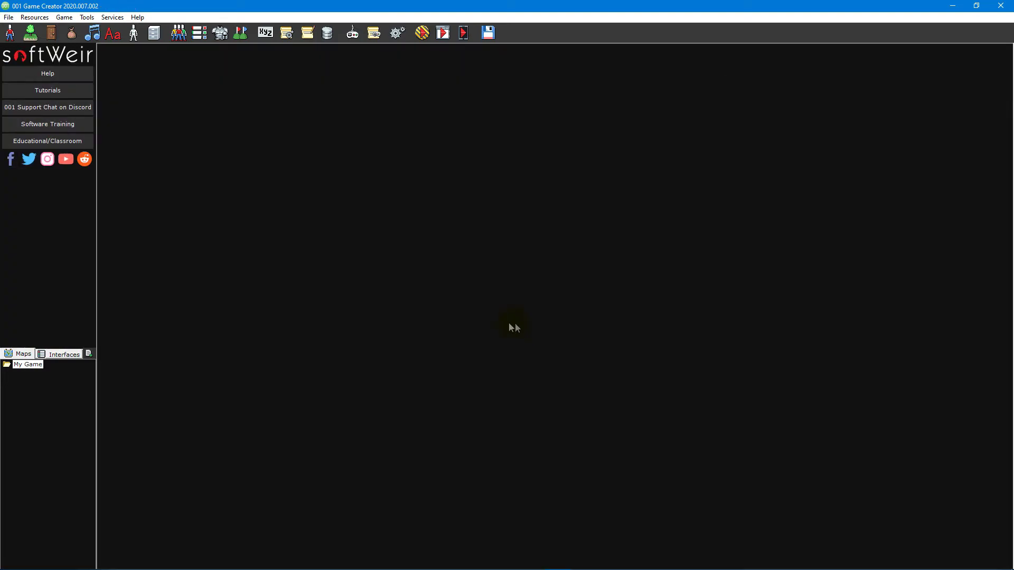
Step: Add a new 20 by 20 by 8 map from the Maps panel
{"action": "left_click", "coordinate": [88, 353]}
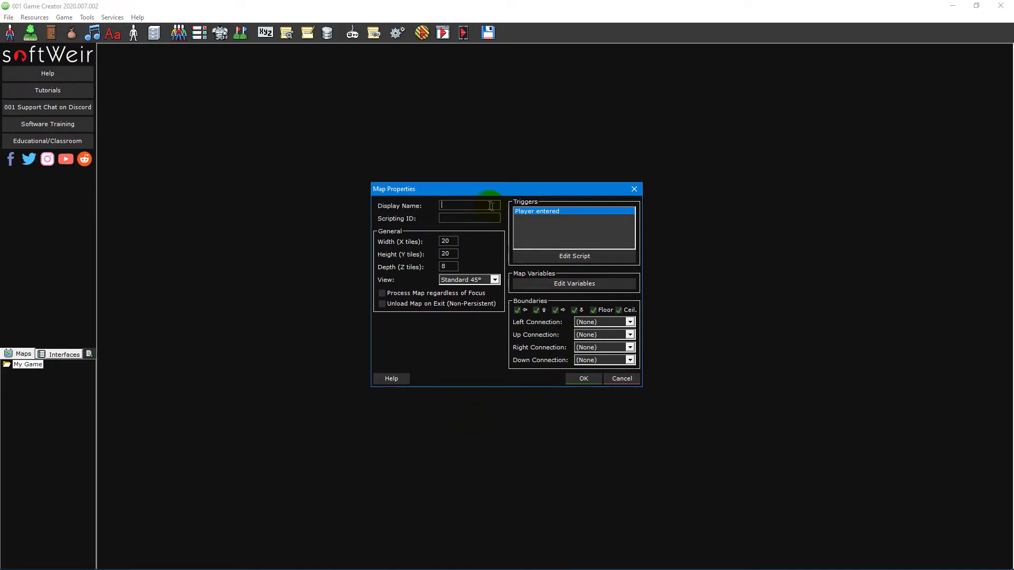
{"action": "type", "text": "S"}
{"action": "type", "text": "tarting Map"}
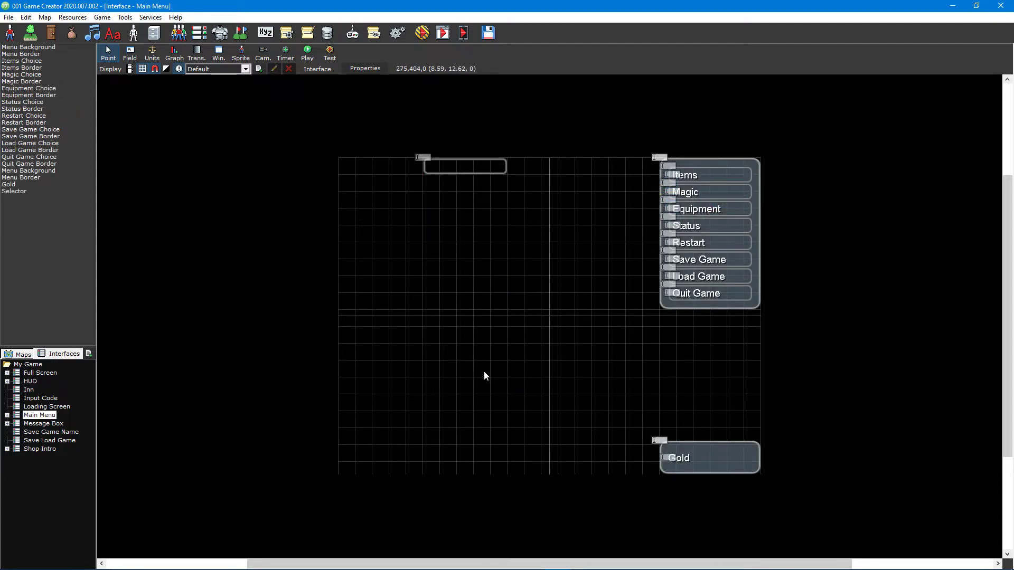
Step: Add a new interface from the Interfaces panel
{"action": "left_click", "coordinate": [90, 358]}
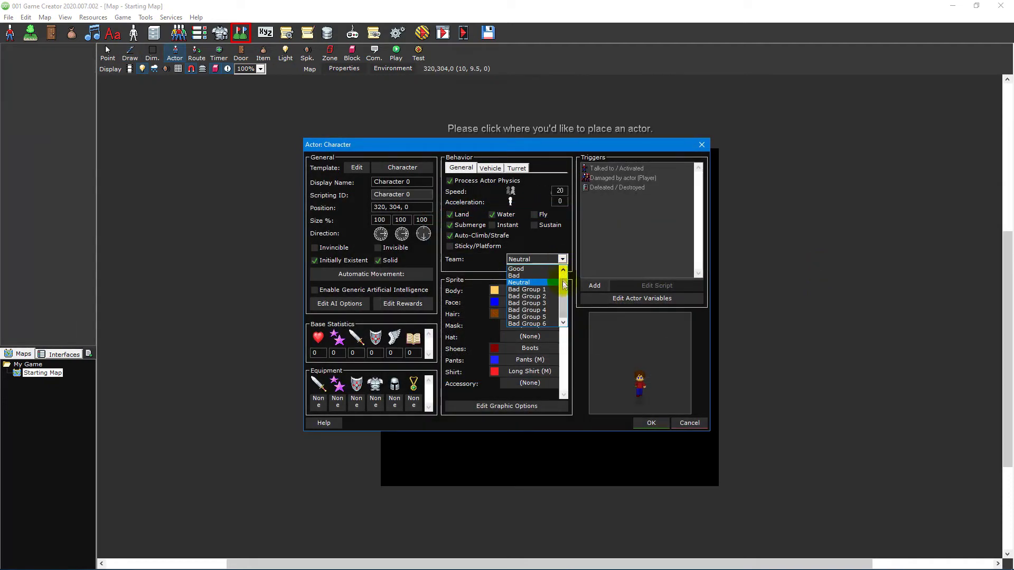
{"action": "scroll", "coordinate": [564, 292], "scroll_direction": "up", "scroll_amount": 1}
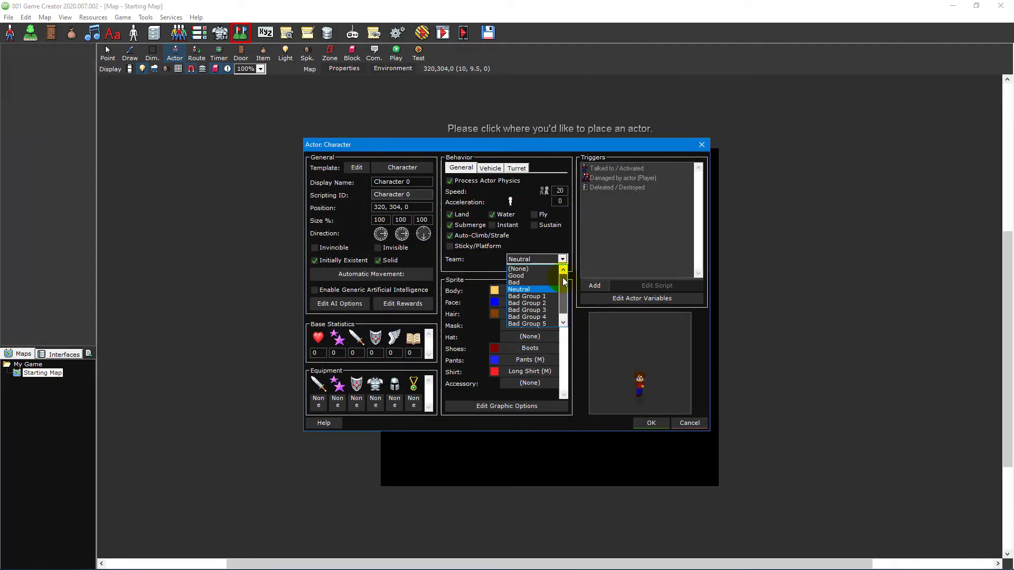
Step: Assign the Character 0 actor to the Good team
{"action": "left_click", "coordinate": [548, 276]}
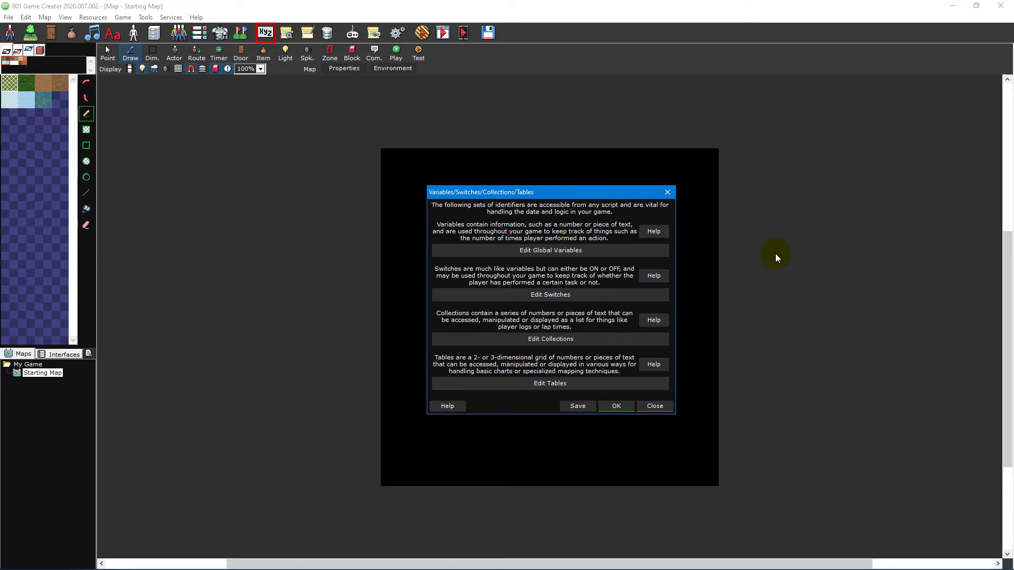
Step: Review the global variables list and add a new switch
{"action": "left_click", "coordinate": [656, 251]}
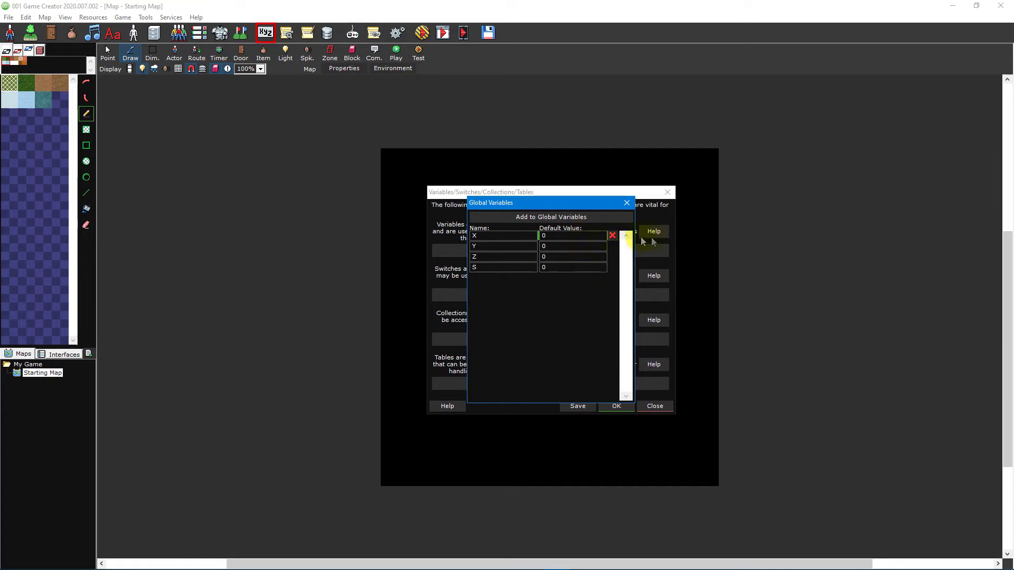
{"action": "left_click", "coordinate": [627, 204]}
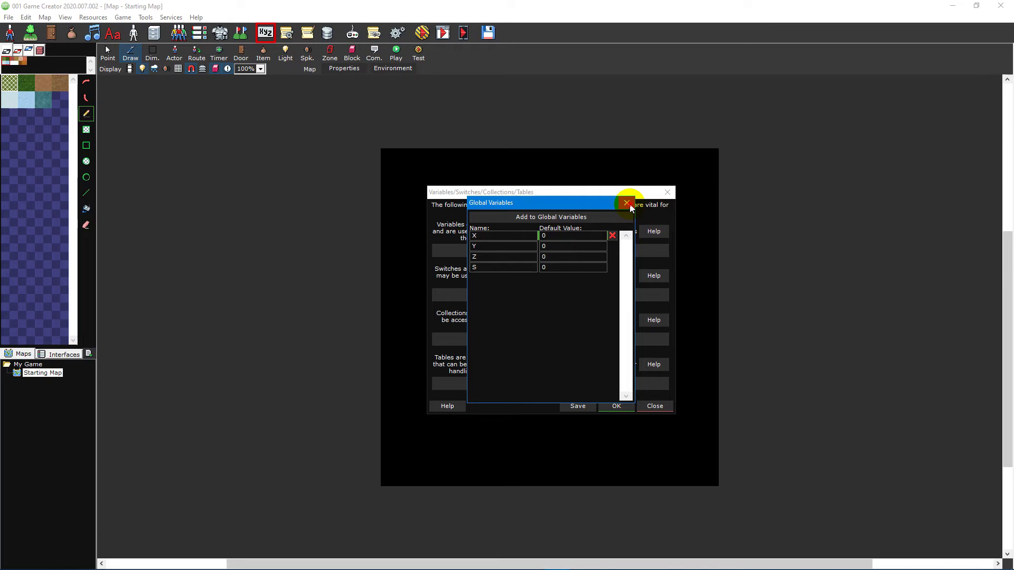
{"action": "left_click", "coordinate": [616, 294]}
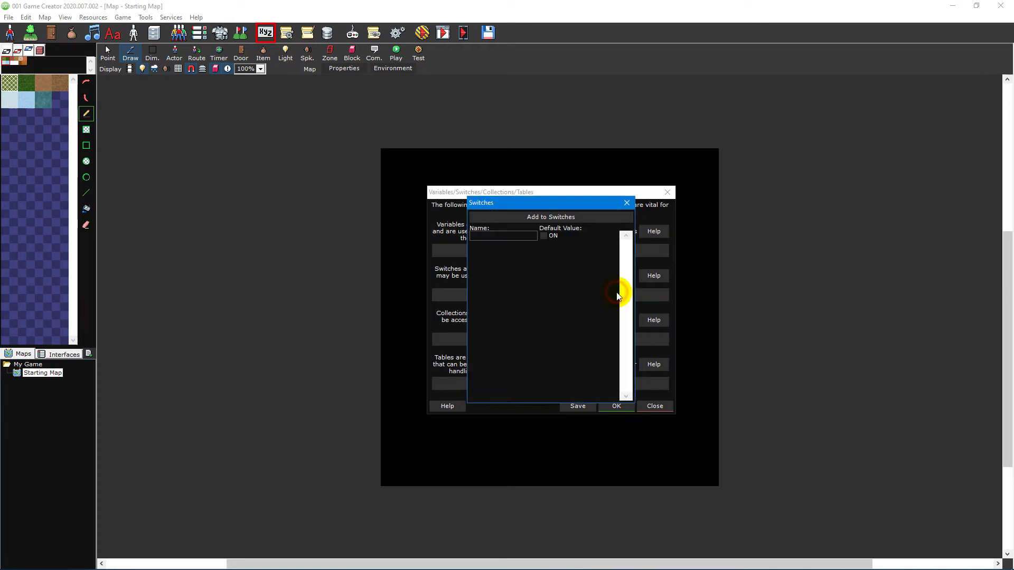
{"action": "left_click", "coordinate": [555, 240]}
{"action": "left_click", "coordinate": [627, 202]}
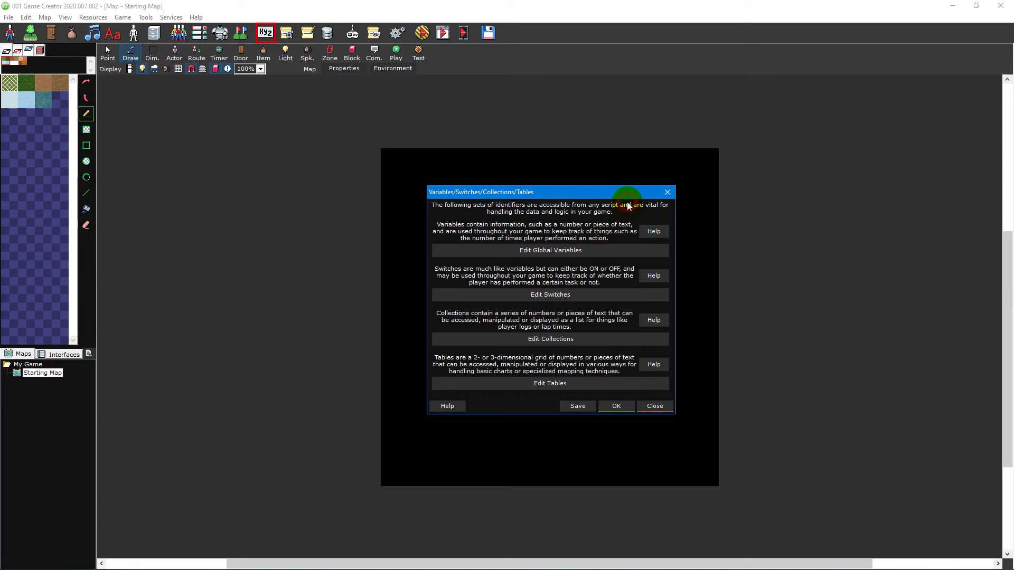
Step: Add a new collection holding ten elements
{"action": "left_click", "coordinate": [584, 339]}
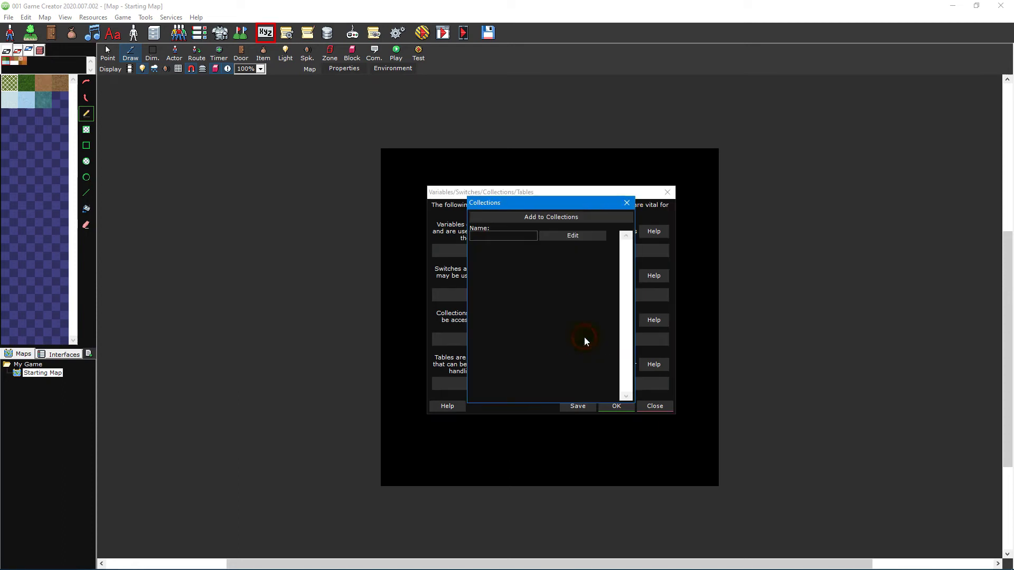
{"action": "left_click", "coordinate": [571, 238]}
{"action": "left_click", "coordinate": [572, 230]}
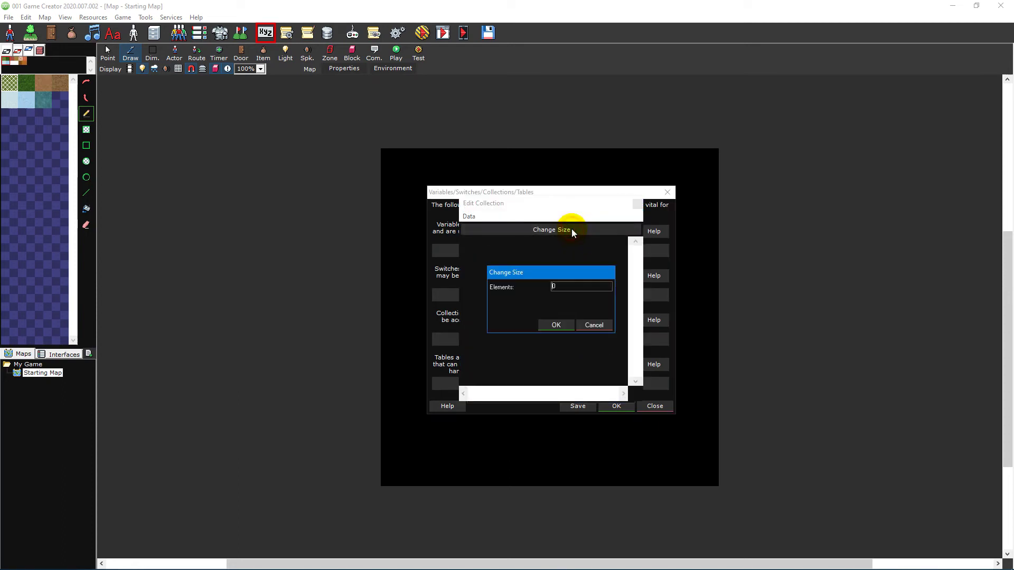
{"action": "left_click", "coordinate": [571, 287]}
{"action": "key", "text": "BackSpace"}
{"action": "type", "text": "10"}
{"action": "left_click", "coordinate": [558, 323]}
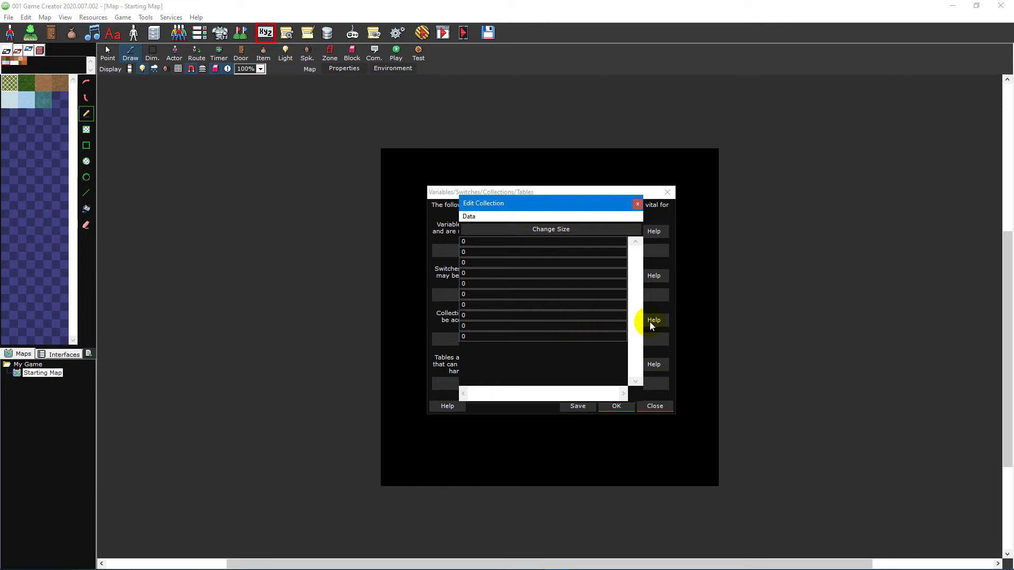
{"action": "left_click", "coordinate": [637, 204]}
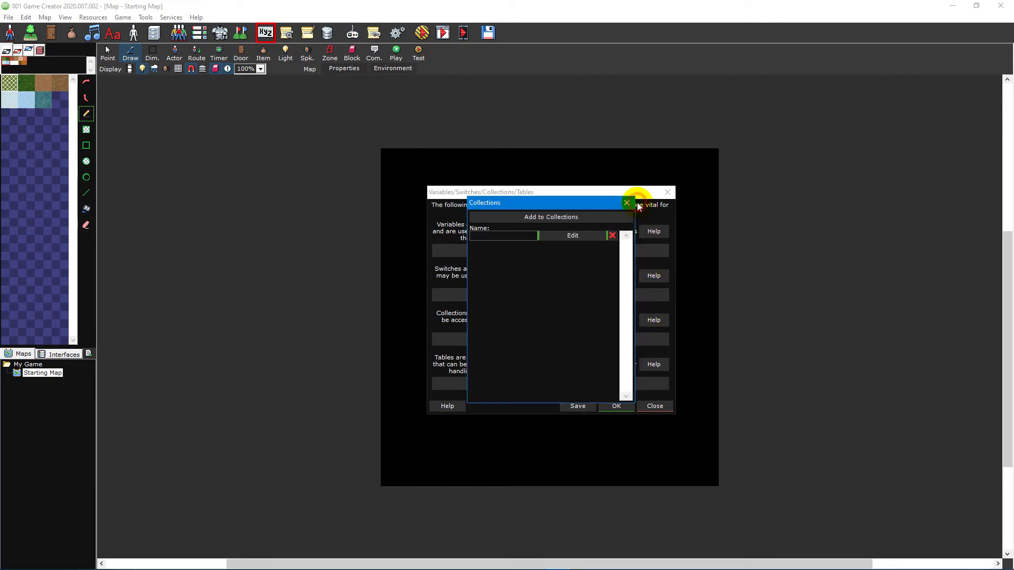
{"action": "left_click", "coordinate": [626, 203]}
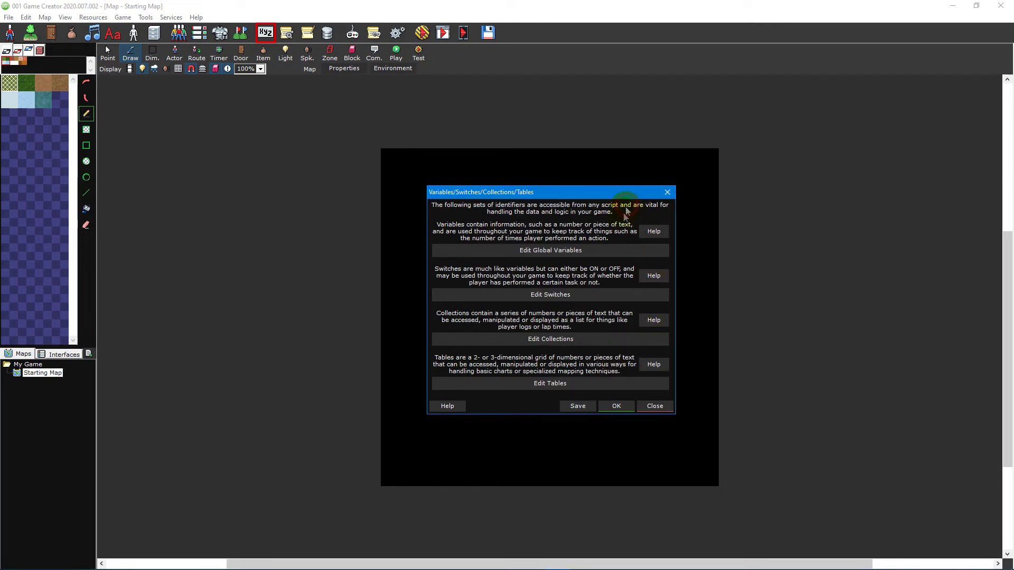
Step: Add a 3 by 3 by 3 table, move to Z layer 3, and start editing a value
{"action": "left_click", "coordinate": [613, 384]}
{"action": "left_click", "coordinate": [582, 236]}
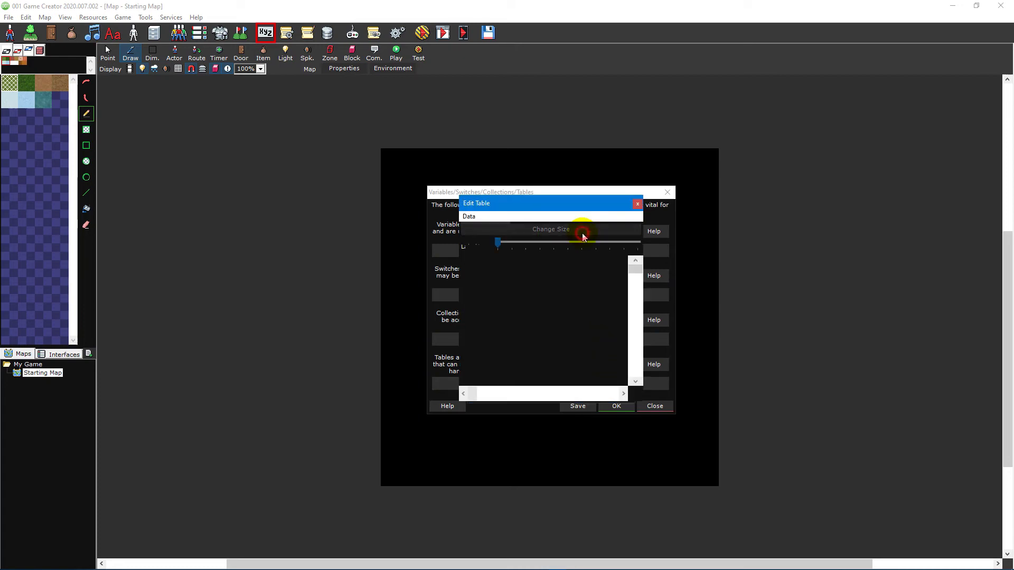
{"action": "left_click", "coordinate": [582, 229]}
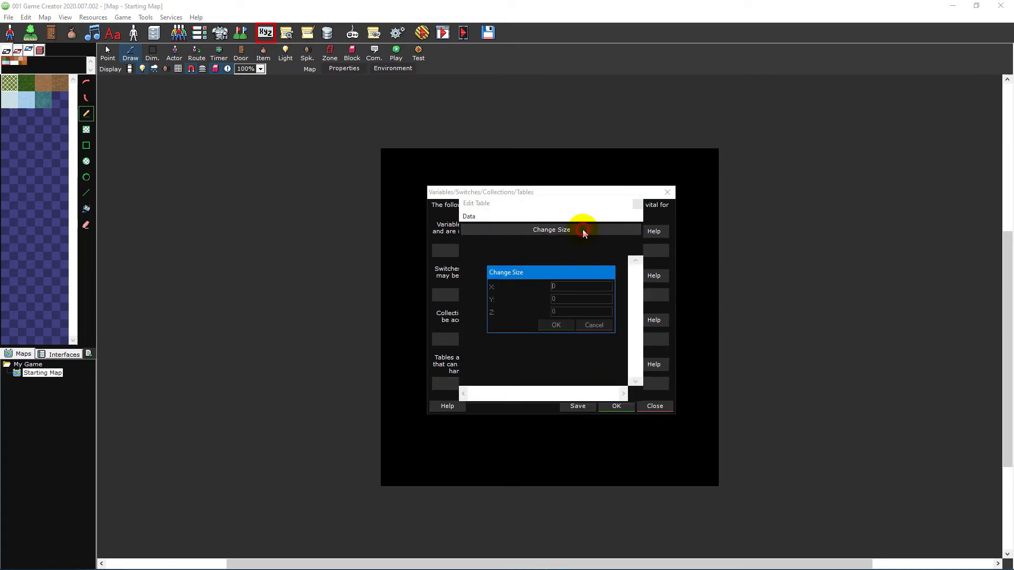
{"action": "double_click", "coordinate": [583, 286]}
{"action": "type", "text": "3"}
{"action": "double_click", "coordinate": [583, 300]}
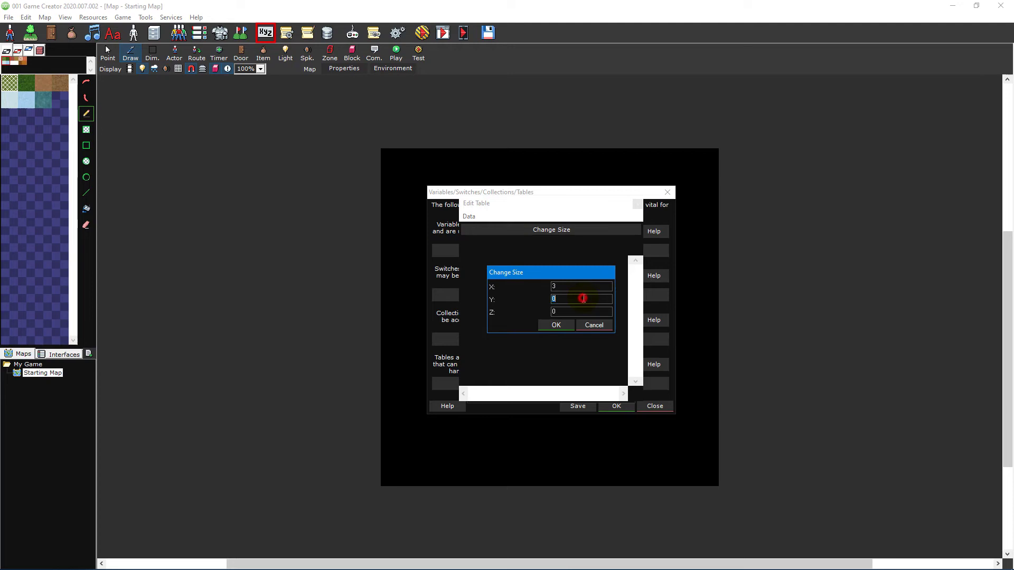
{"action": "type", "text": "3"}
{"action": "left_click", "coordinate": [582, 310]}
{"action": "type", "text": "3"}
{"action": "left_click", "coordinate": [568, 325]}
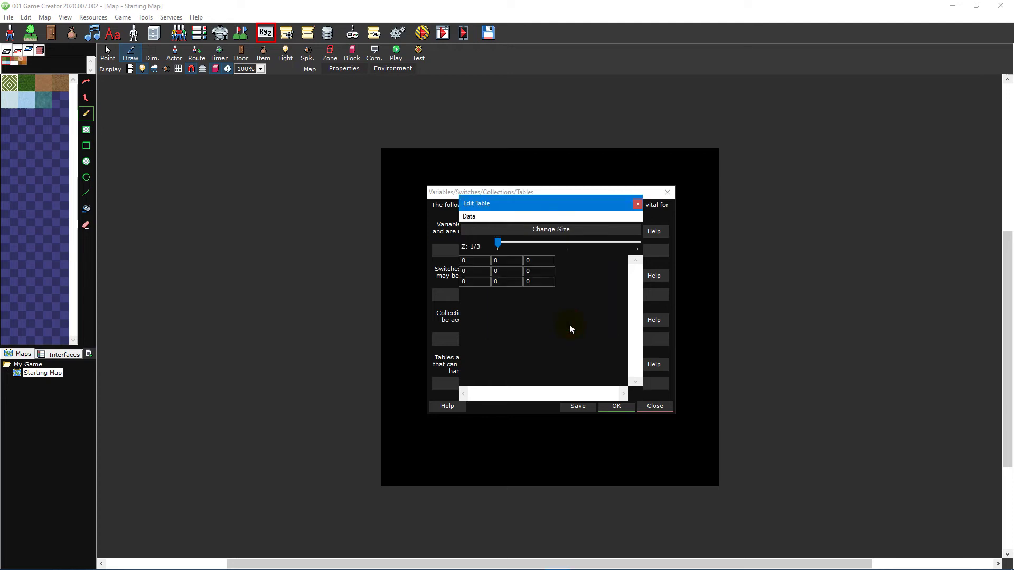
{"action": "left_click_drag", "start_coordinate": [497, 243], "coordinate": [637, 242]}
{"action": "left_click", "coordinate": [547, 283]}
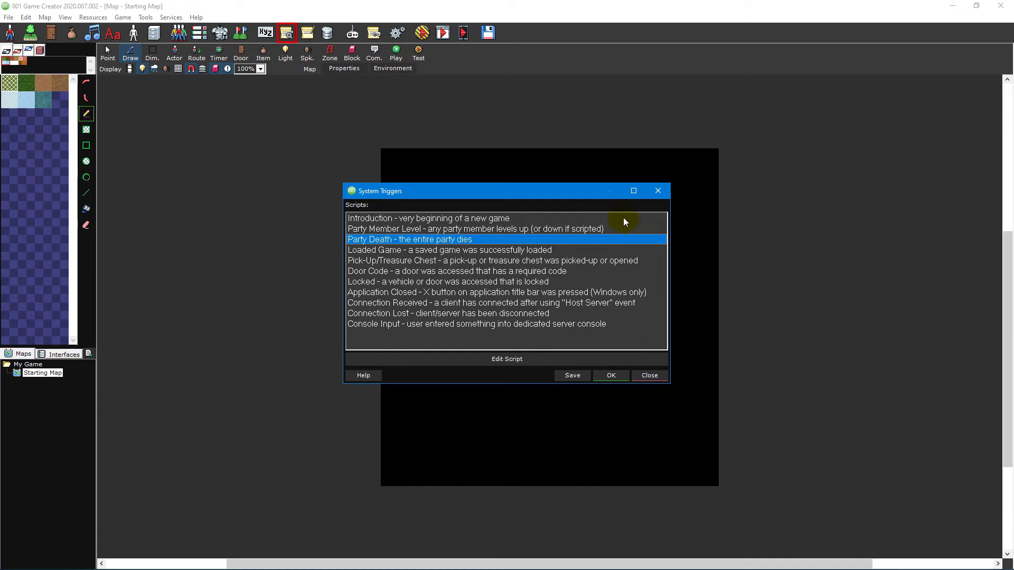
Step: Browse the Introduction, Party Death, Application Closed and Loaded Game triggers
{"action": "left_click", "coordinate": [624, 217]}
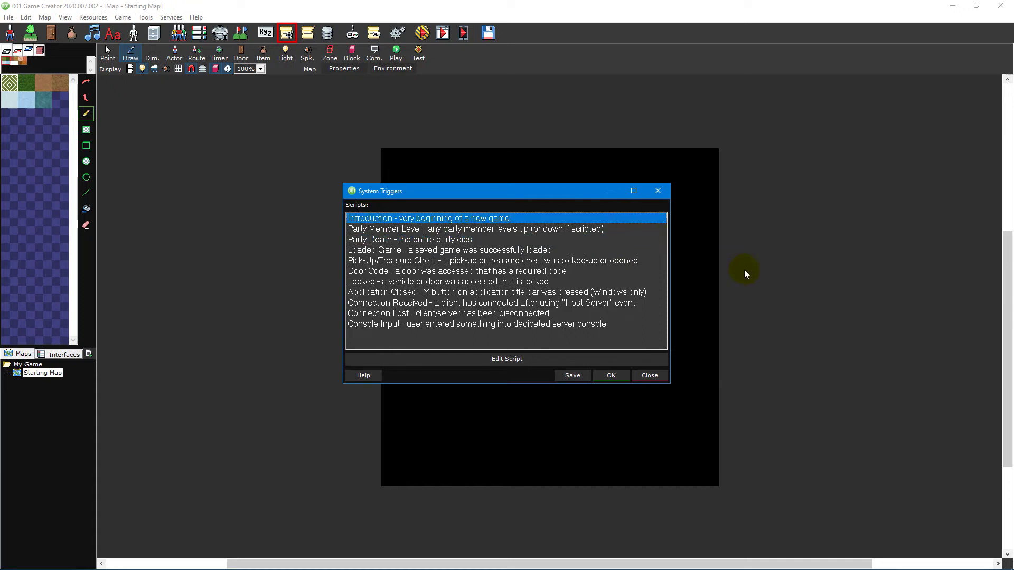
{"action": "left_click", "coordinate": [619, 239]}
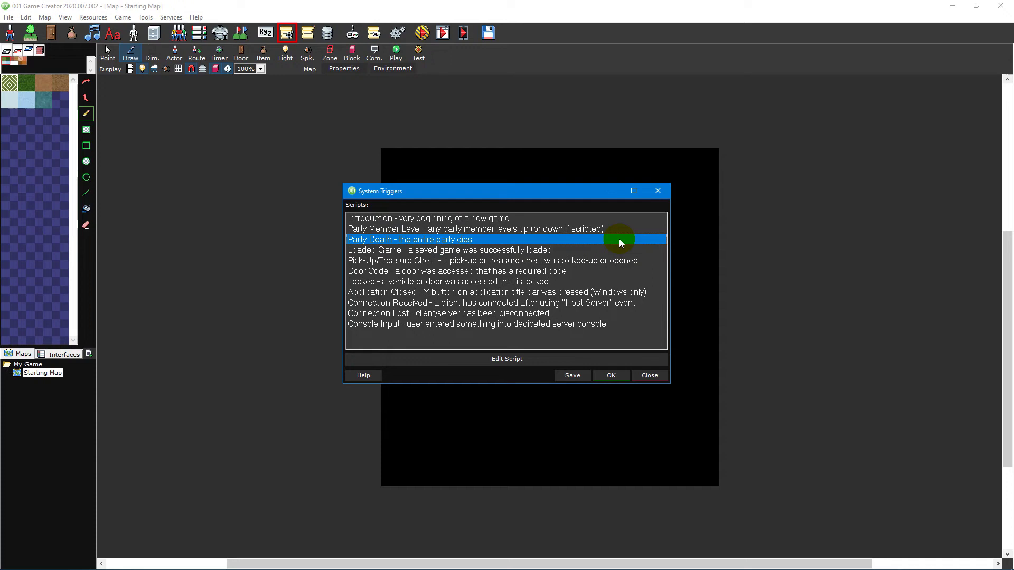
{"action": "left_click", "coordinate": [614, 293]}
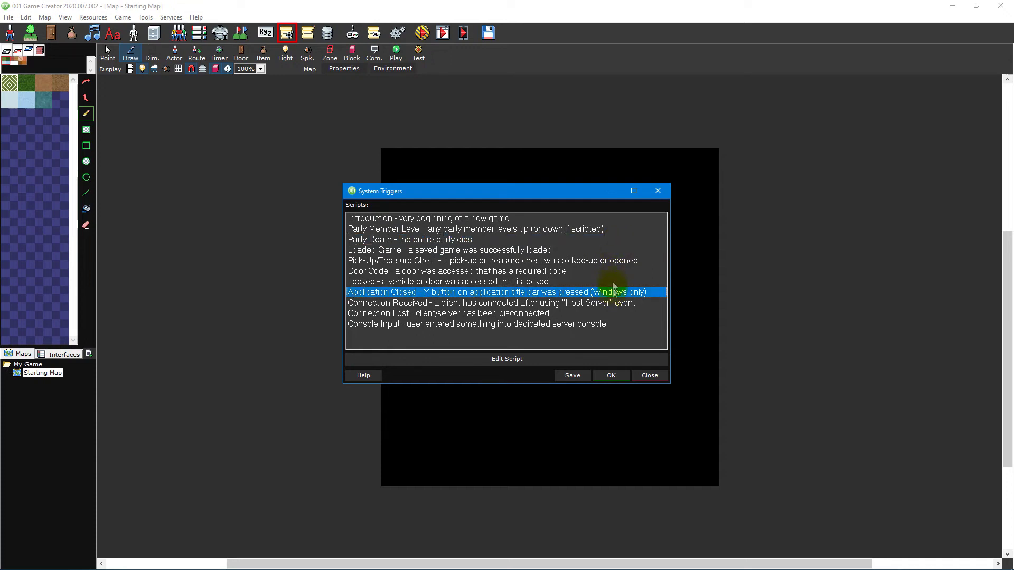
{"action": "left_click", "coordinate": [611, 251]}
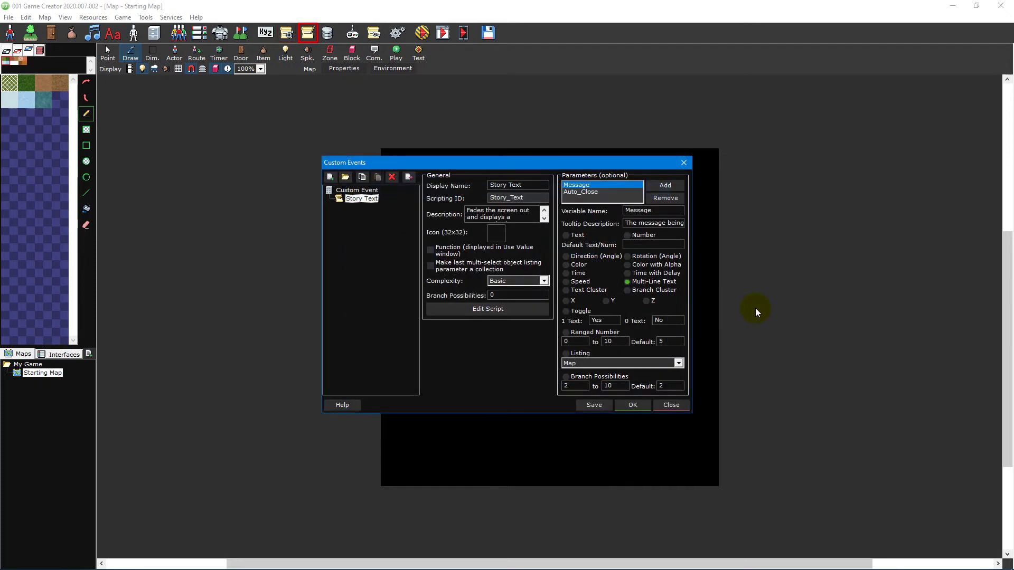
Step: Open the Story Text event's script flowchart and pan to its Start node
{"action": "left_click", "coordinate": [540, 313]}
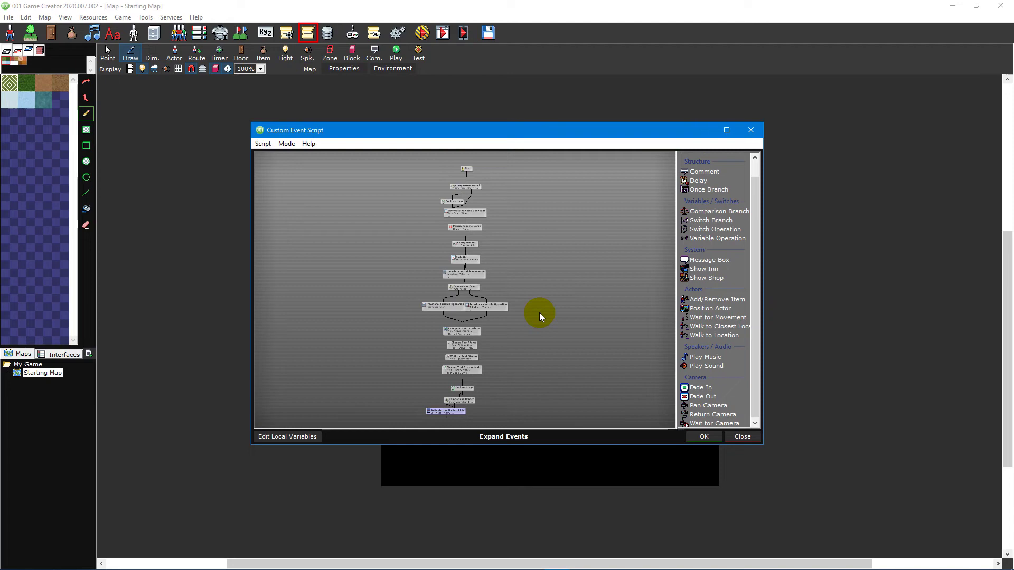
{"action": "scroll", "coordinate": [485, 219], "scroll_direction": "up", "scroll_amount": 2}
{"action": "scroll", "coordinate": [483, 217], "scroll_direction": "up", "scroll_amount": 2}
{"action": "scroll", "coordinate": [500, 214], "scroll_direction": "up", "scroll_amount": 2}
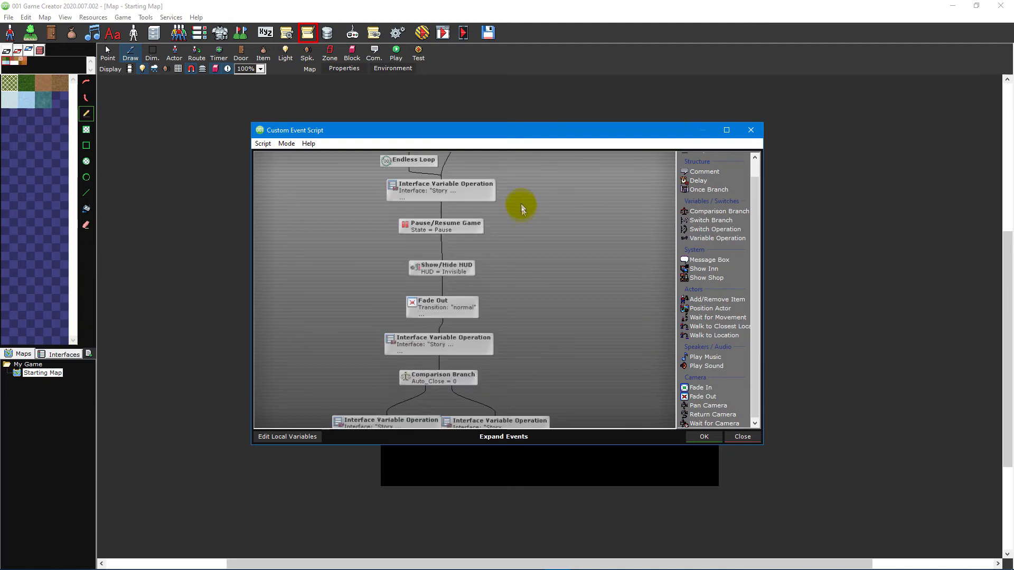
{"action": "mouse_move", "coordinate": [521, 208]}
{"action": "left_mouse_down"}
{"action": "mouse_move", "coordinate": [527, 310]}
{"action": "mouse_move", "coordinate": [582, 355]}
{"action": "left_mouse_up"}
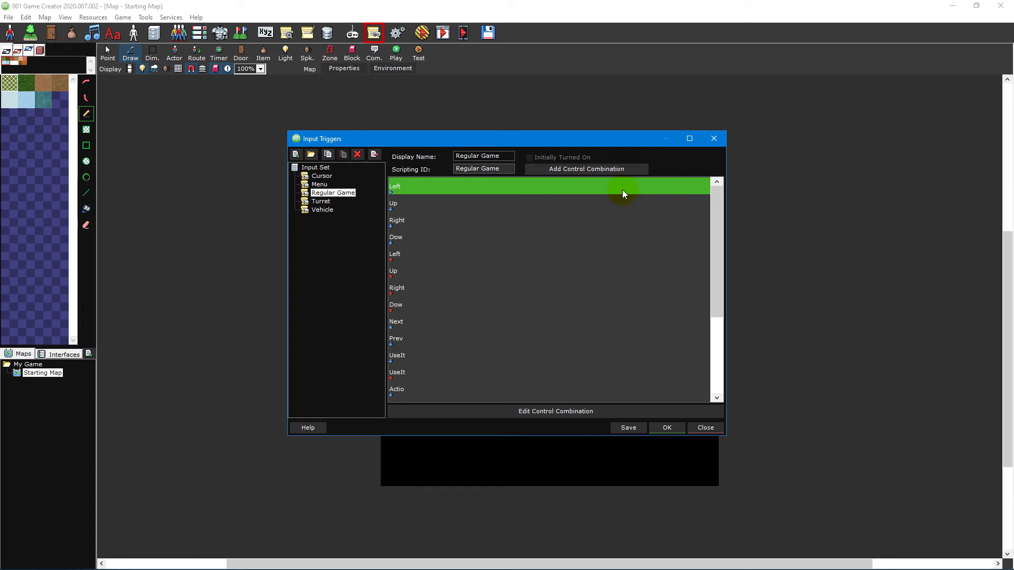
Step: Open the Left control combination and view the script it runs
{"action": "double_click", "coordinate": [622, 190]}
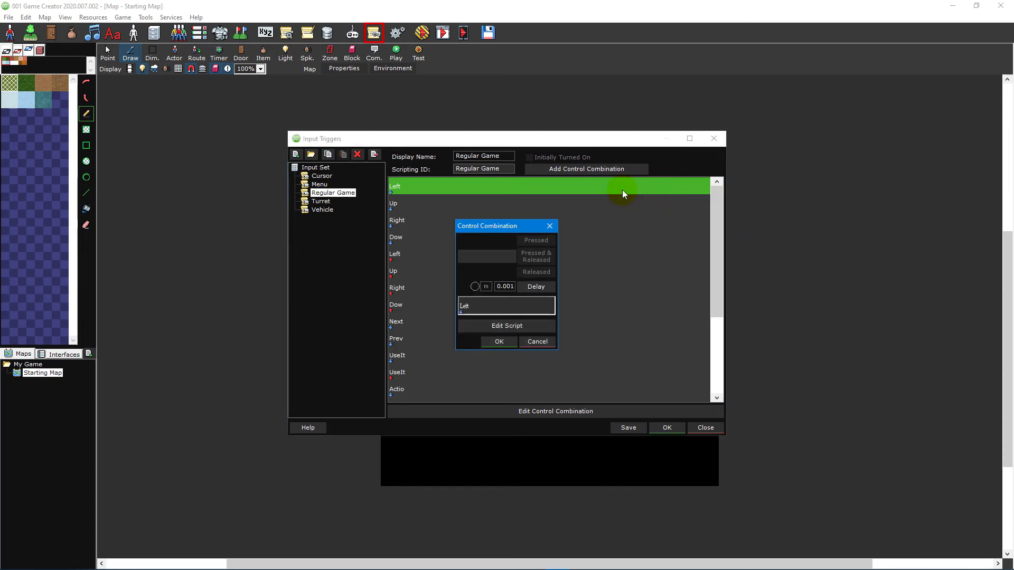
{"action": "left_click", "coordinate": [530, 328]}
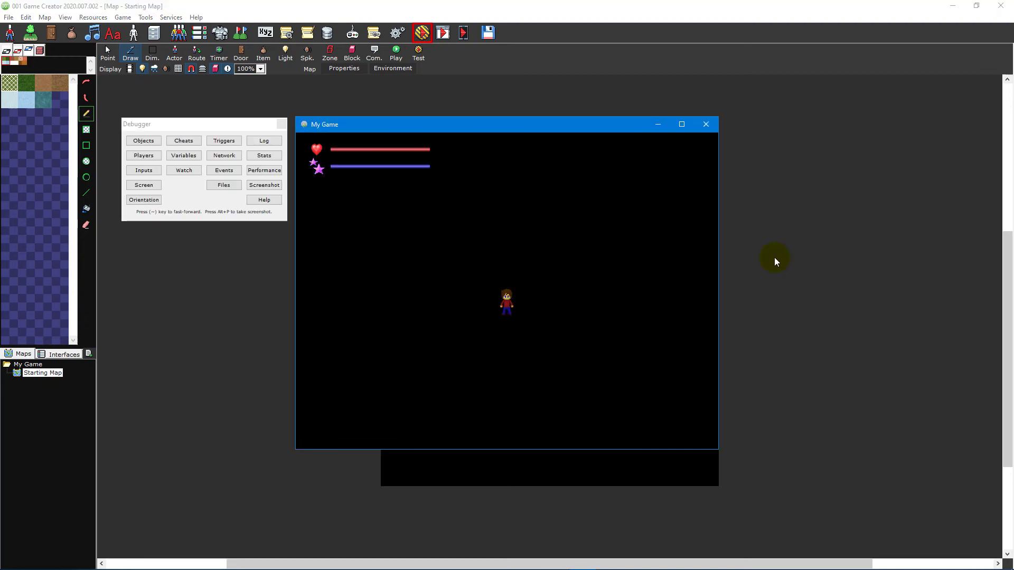
Step: Walk the test-play character right, down, left and up around the blank map
{"action": "key", "text": "Right"}
{"action": "key", "text": "Down"}
{"action": "key", "text": "Left"}
{"action": "key", "text": "Down"}
{"action": "key", "text": "Right"}
{"action": "key", "text": "Up"}
{"action": "key", "text": "Left"}
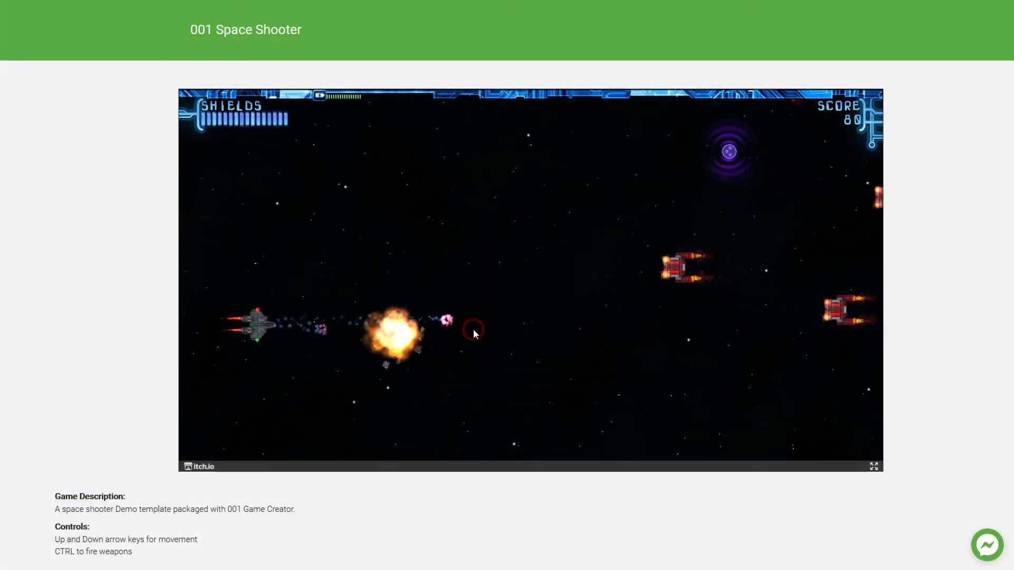
Step: Fly the Space Shooter ship up and down while firing
{"action": "key", "text": "Up"}
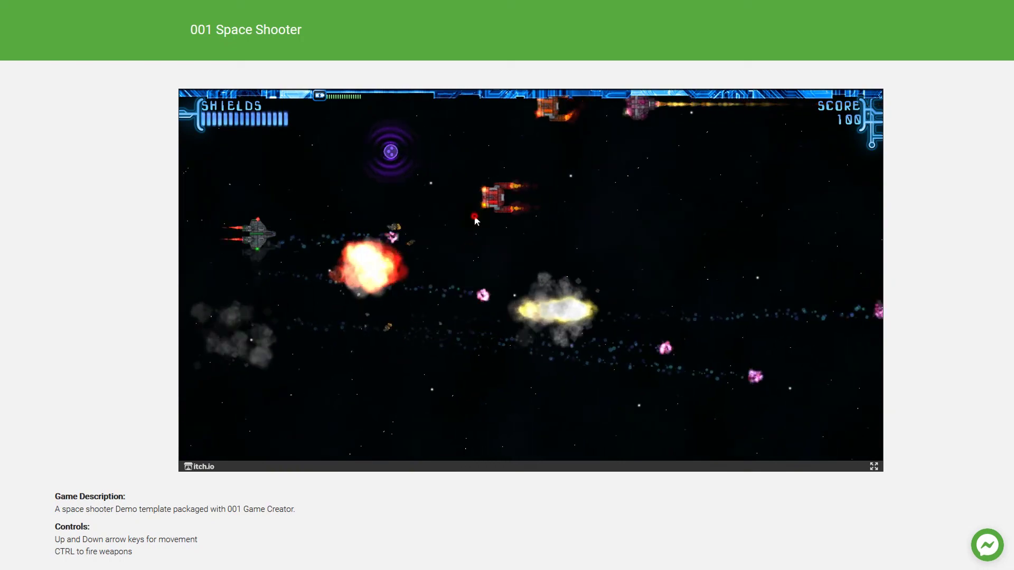
{"action": "key", "text": "Up"}
{"action": "key", "text": "Down"}
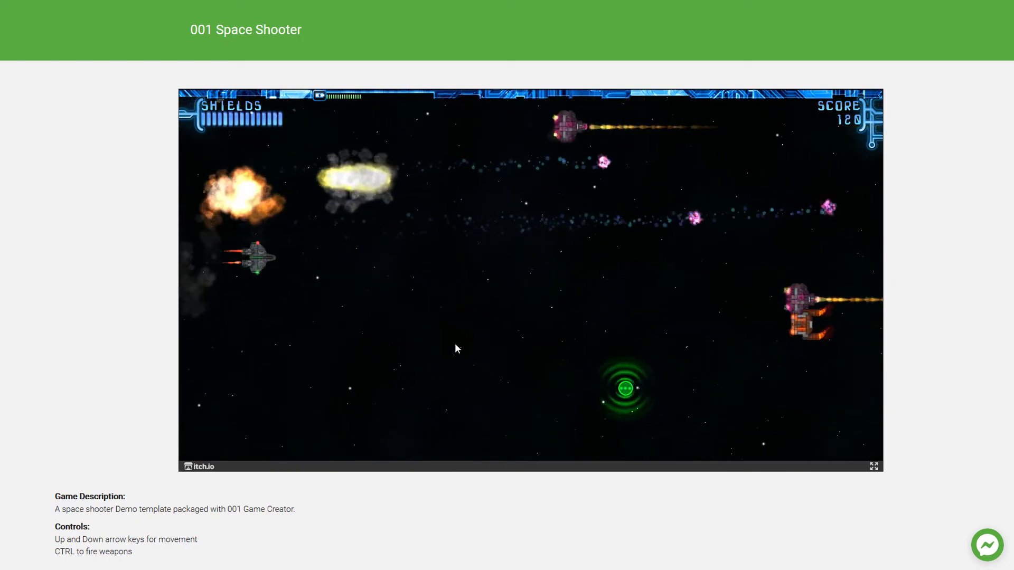
{"action": "key", "text": "Down"}
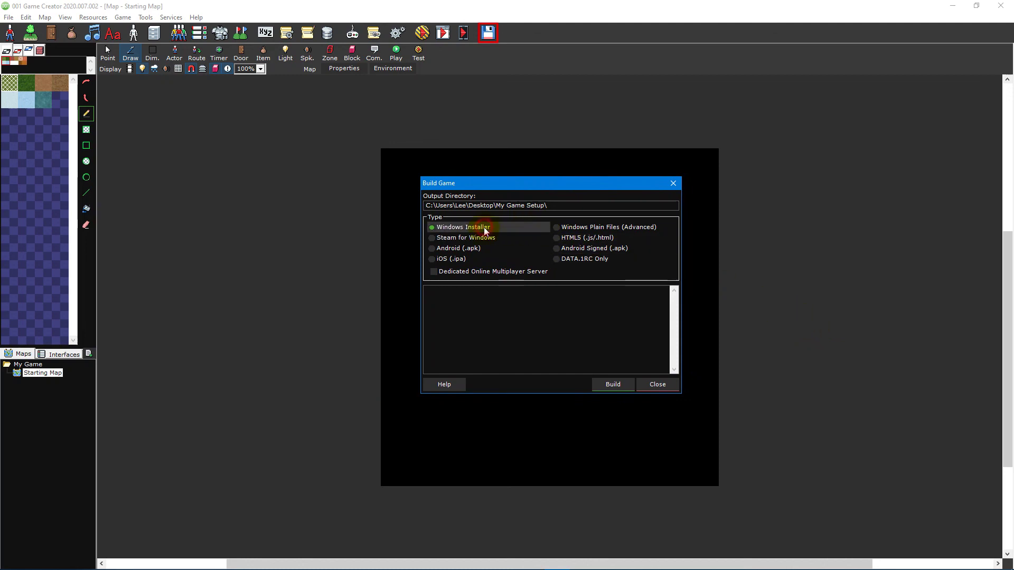
Step: Try Steam for Windows, then pick iOS (.ipa) with Dedicated Online Multiplayer Server ticked
{"action": "left_click", "coordinate": [608, 228]}
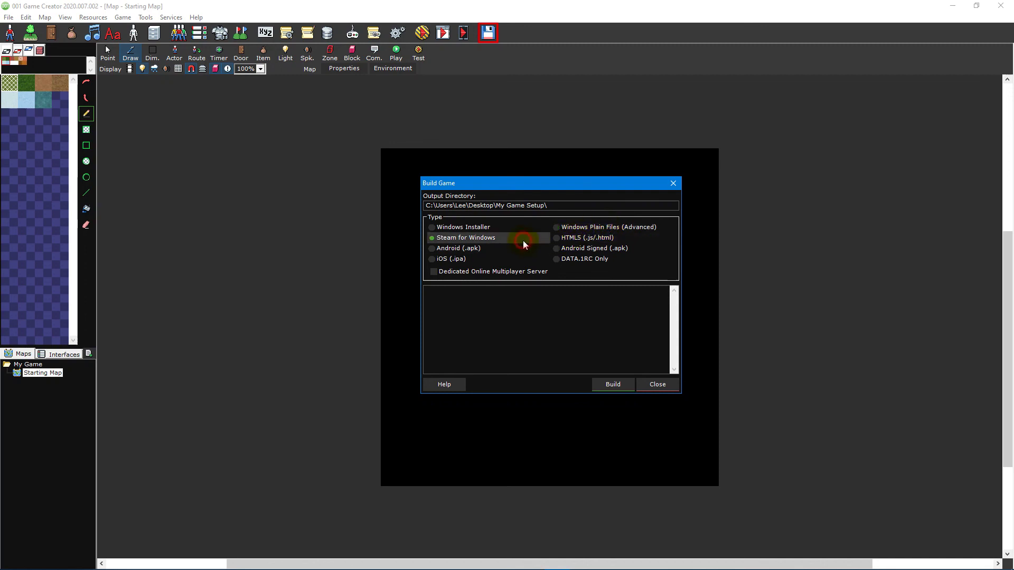
{"action": "left_click", "coordinate": [565, 239]}
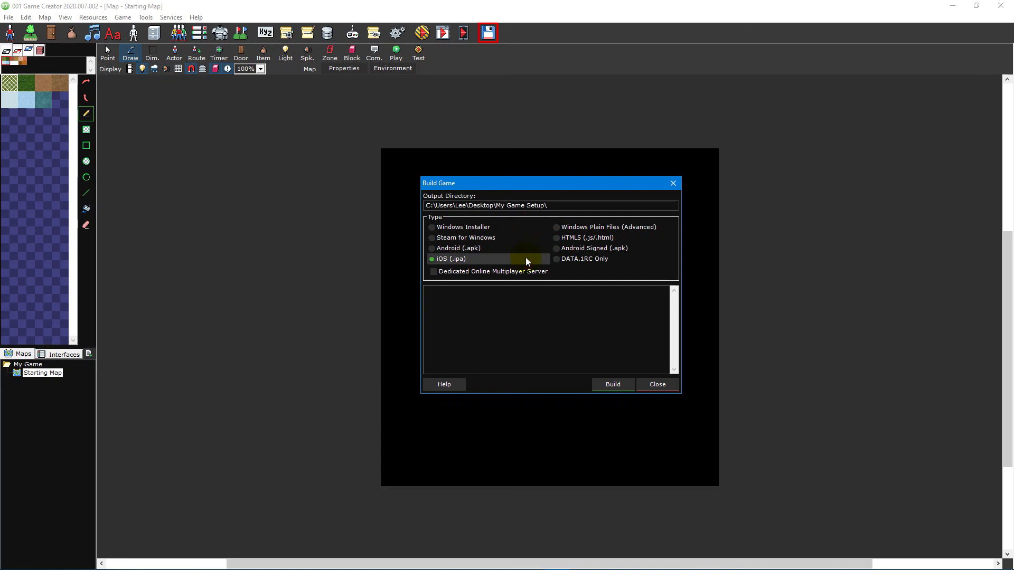
{"action": "left_click", "coordinate": [523, 272]}
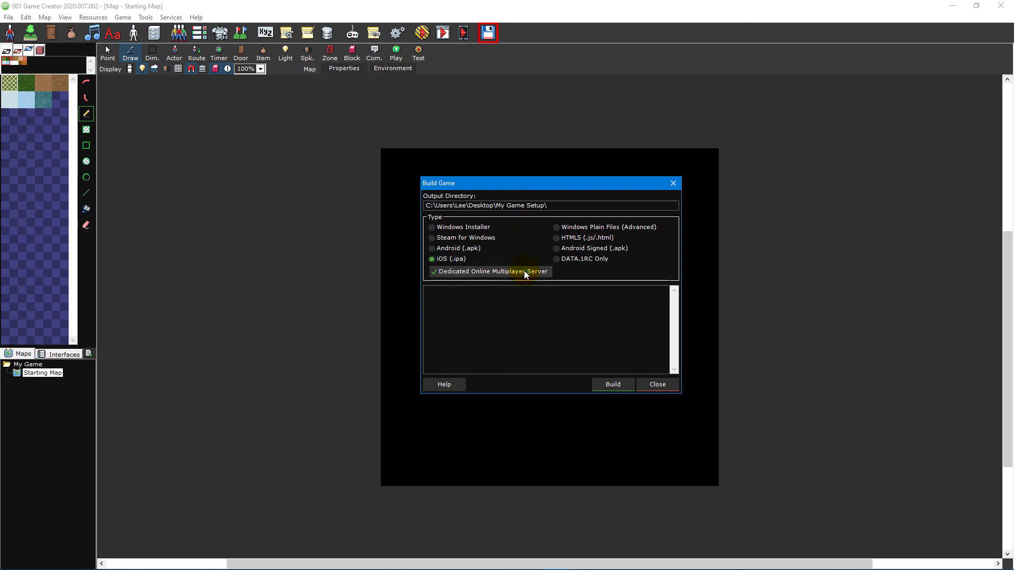